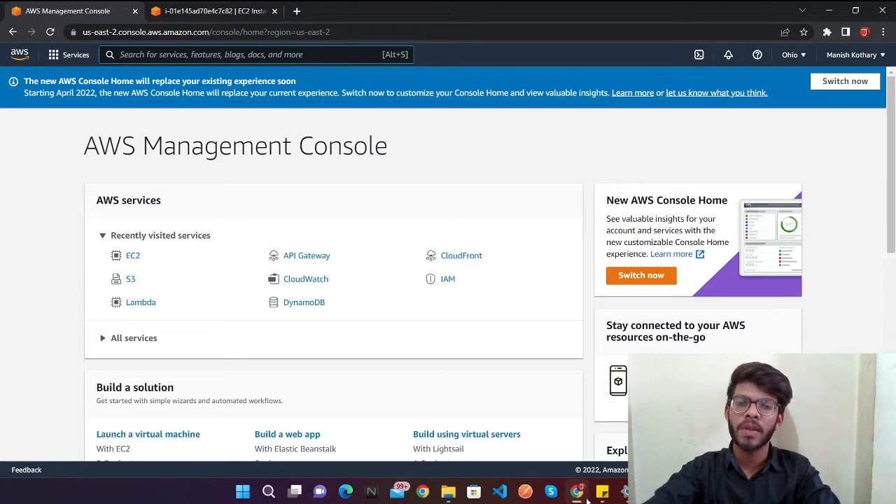
# Step: Search for ec2, open the EC2 service and dismiss the welcome-back message
pyautogui.hotkey('alt', 's')
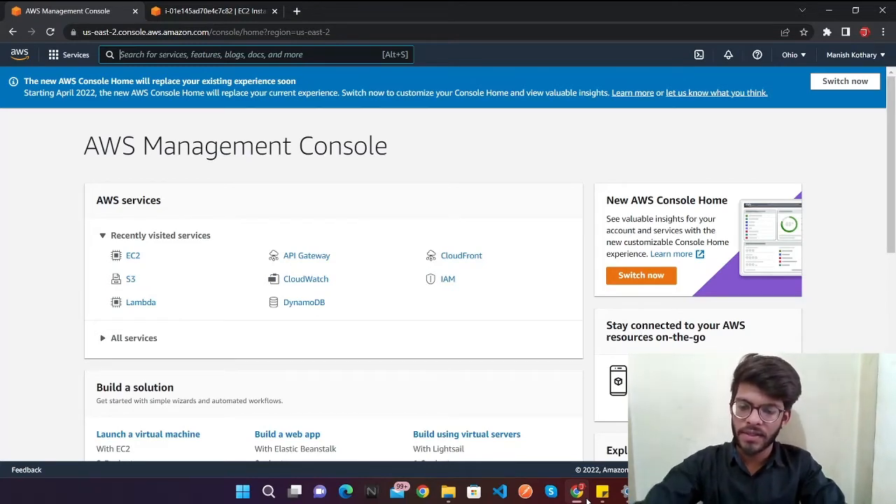
pyautogui.write('ec2')
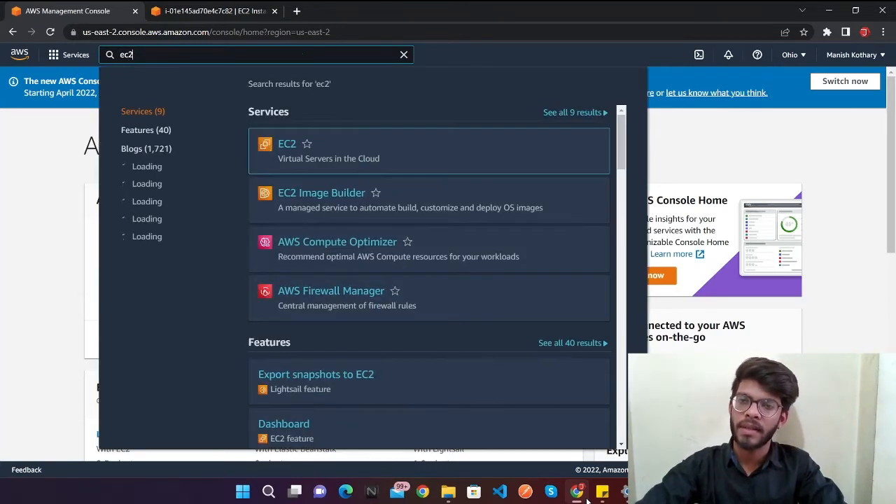
pyautogui.click(289, 144)
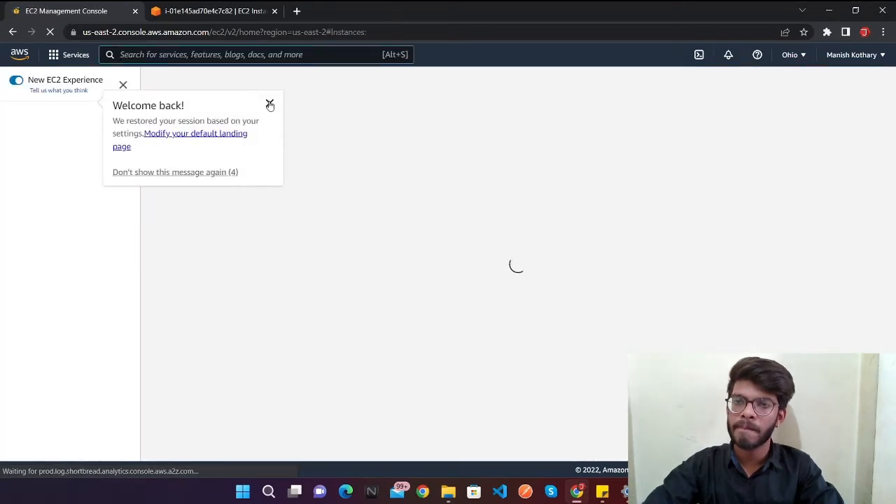
pyautogui.click(269, 104)
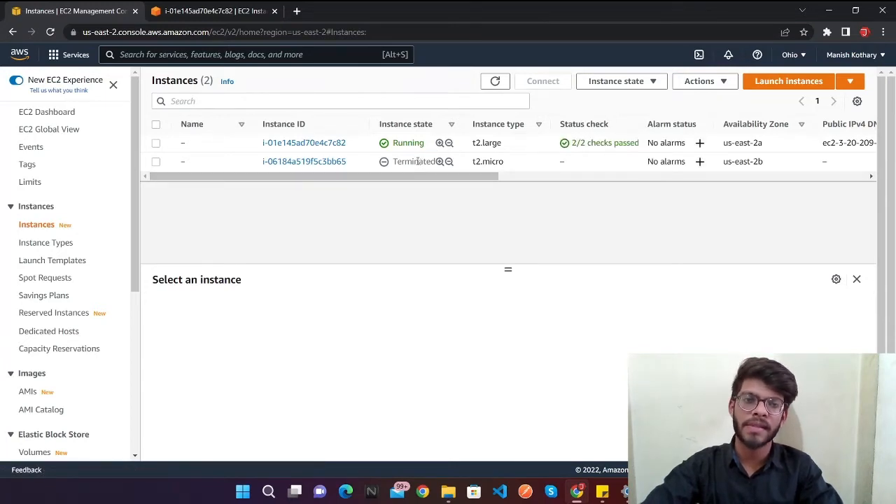
# Step: Start launching a new instance and choose the Ubuntu Server 20.04 LTS (HVM), SSD Volume Type AMI in its 64-bit (x86) version
pyautogui.click(417, 161)
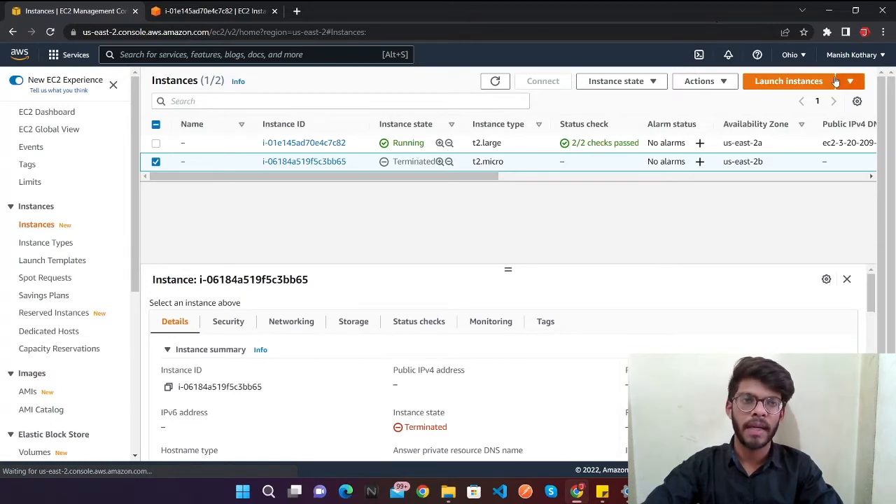
pyautogui.click(797, 84)
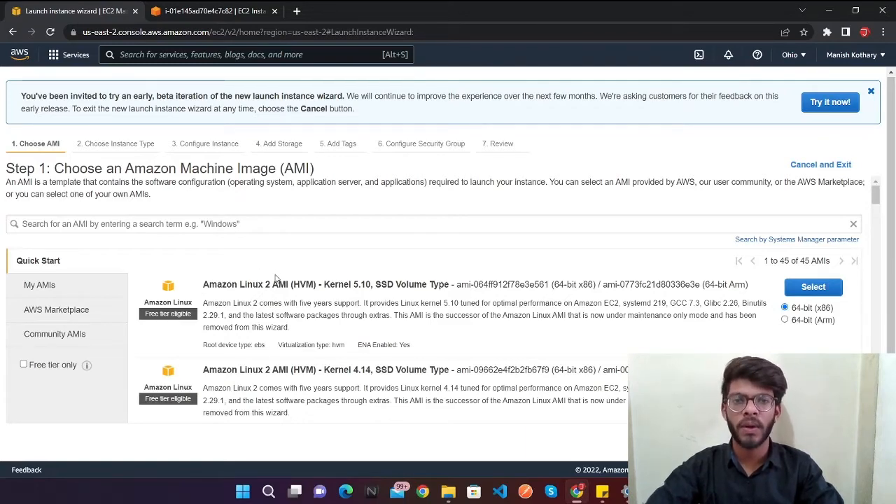
pyautogui.scroll(-3, 276, 278)
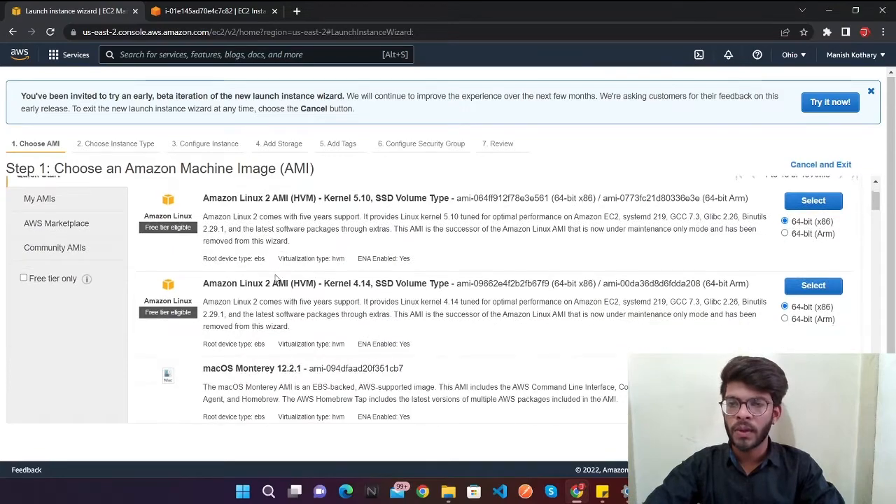
pyautogui.scroll(-5, 276, 278)
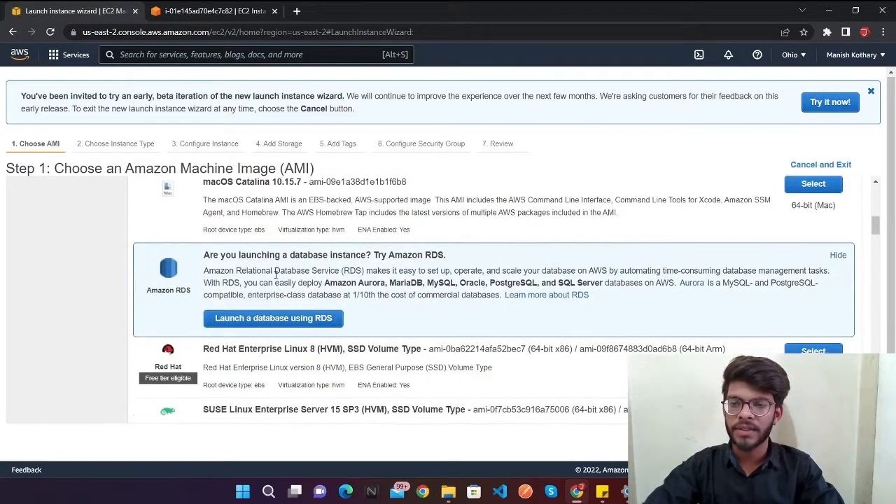
pyautogui.scroll(-3, 275, 275)
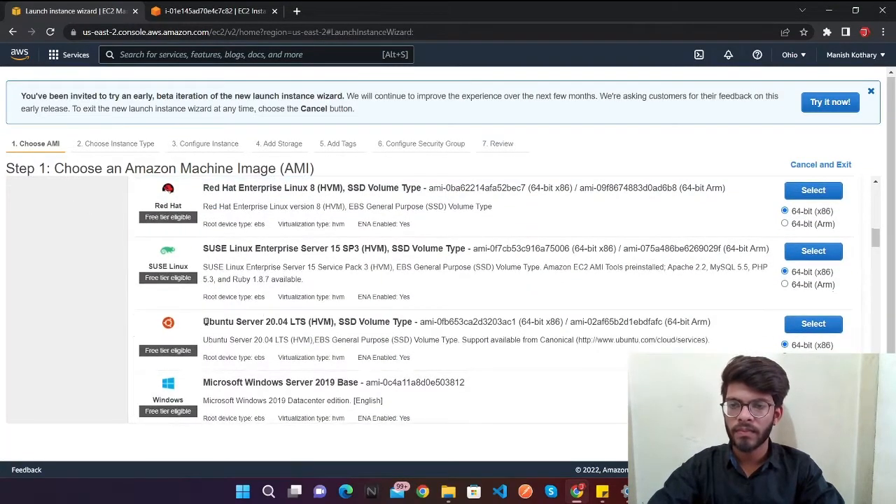
pyautogui.moveTo(205, 322); pyautogui.dragTo(296, 318)
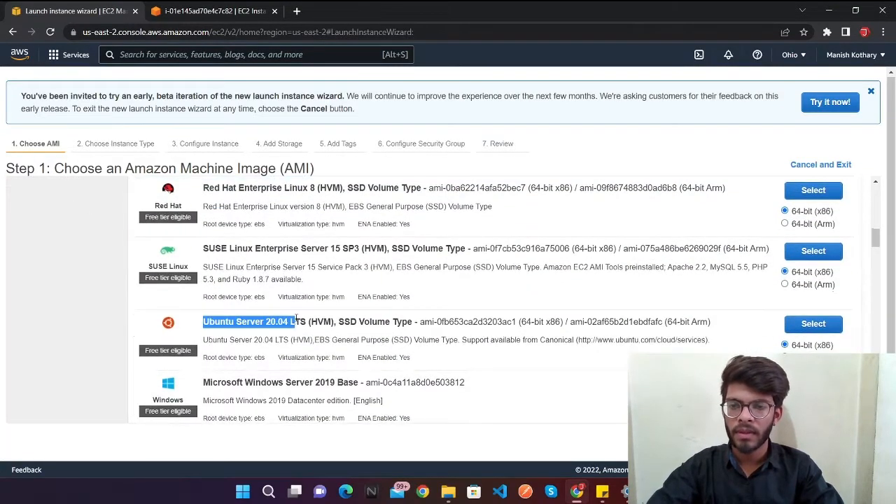
pyautogui.click(802, 328)
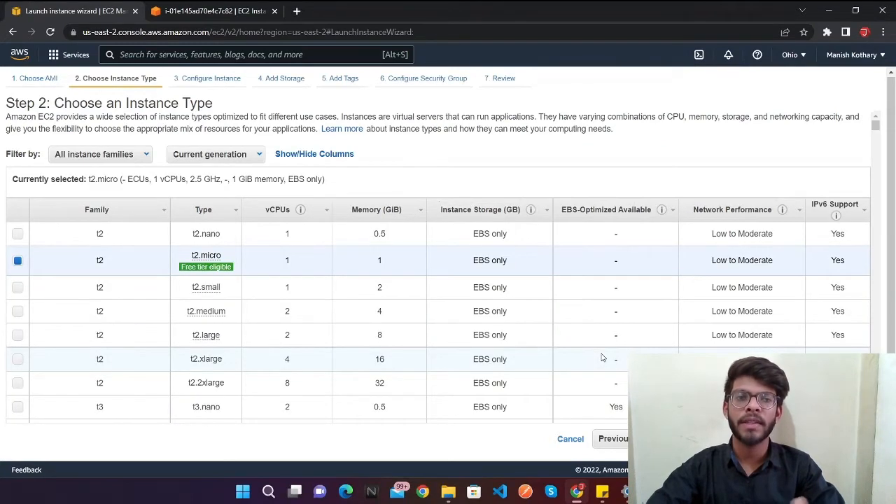
# Step: Look over the instance types, keep the free-tier-eligible t2.micro and continue to the instance details
pyautogui.scroll(-1, 612, 326)
pyautogui.scroll(1, 612, 326)
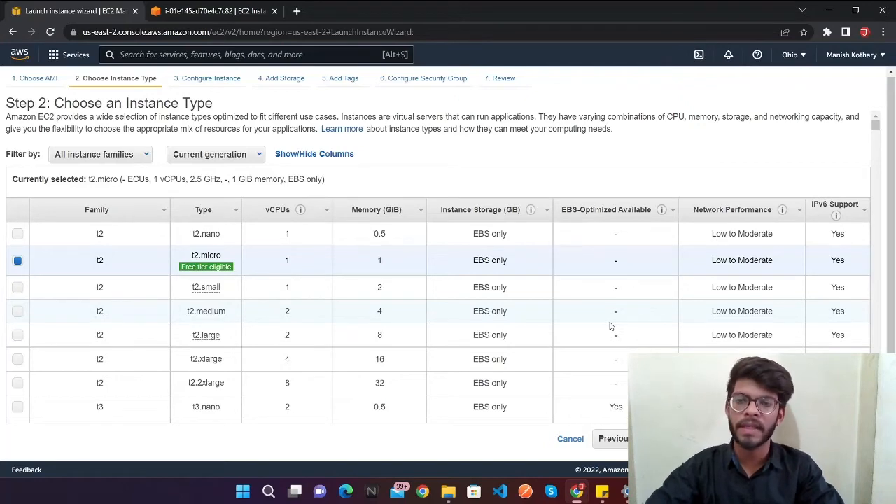
pyautogui.scroll(-1, 228, 258)
pyautogui.moveTo(209, 253)
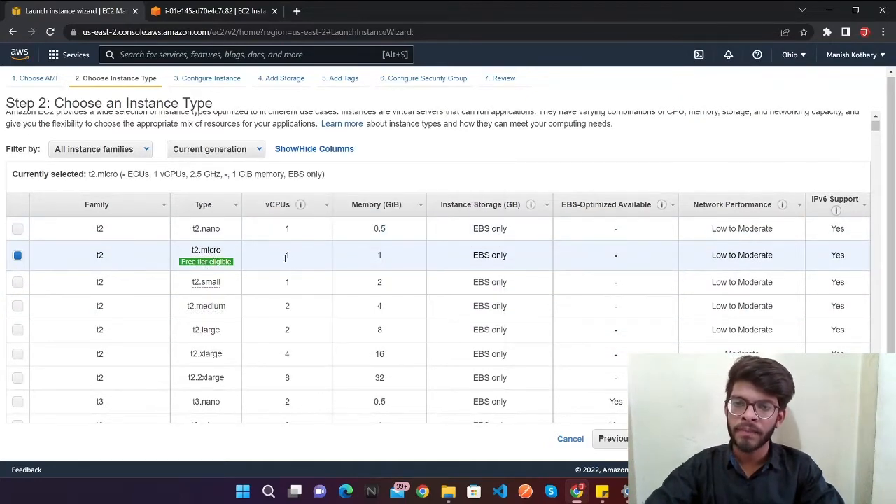
pyautogui.moveTo(284, 258); pyautogui.dragTo(301, 257)
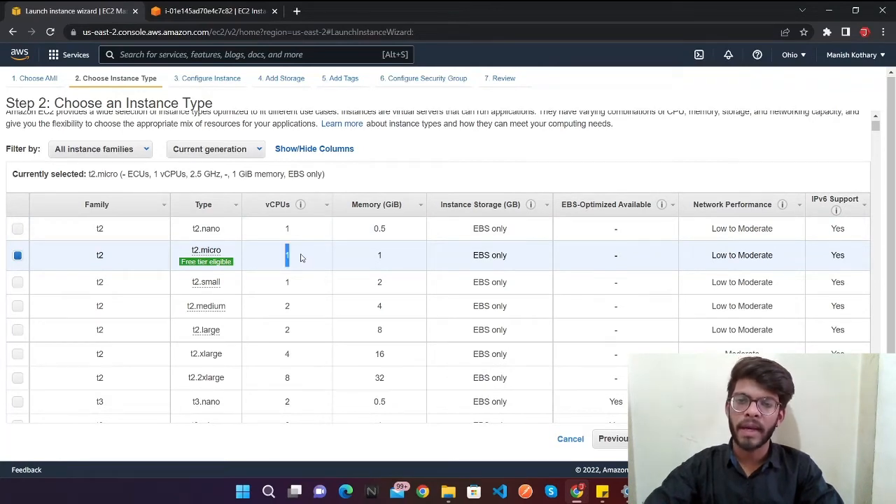
pyautogui.click(382, 259)
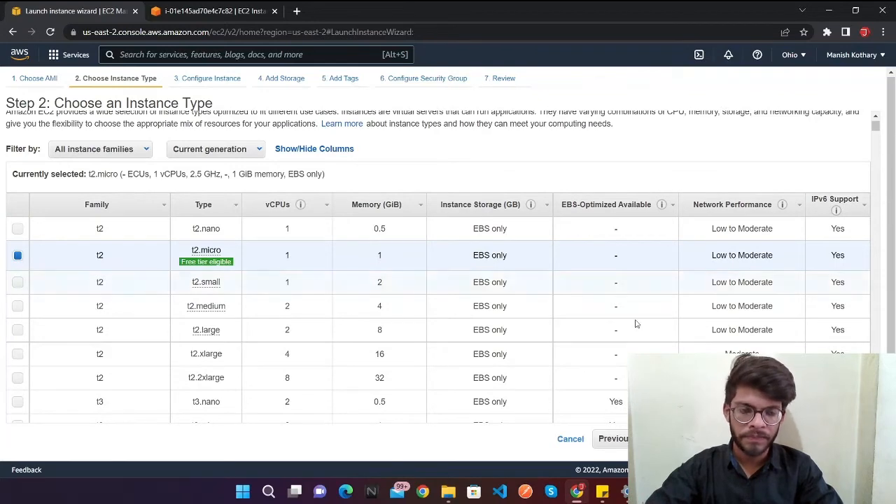
pyautogui.click(804, 439)
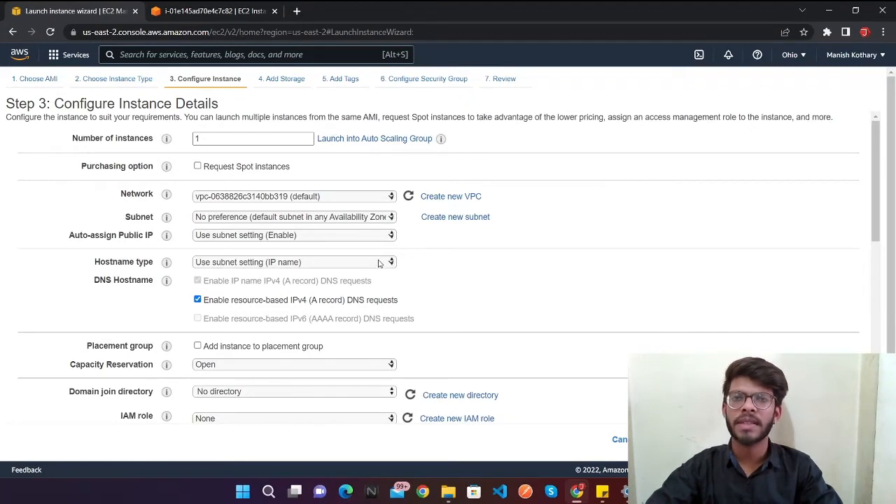
# Step: Accept the default instance details for a single instance and continue to the storage settings
pyautogui.scroll(-1, 378, 262)
pyautogui.scroll(1, 378, 263)
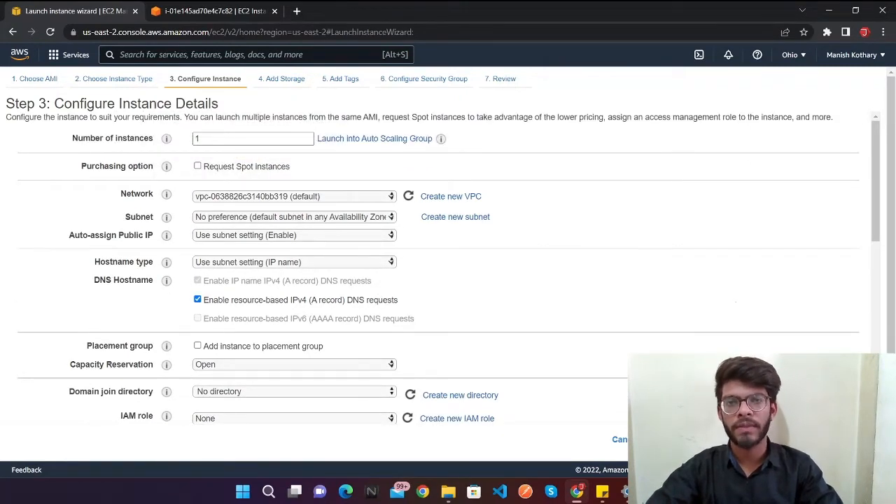
pyautogui.click(837, 440)
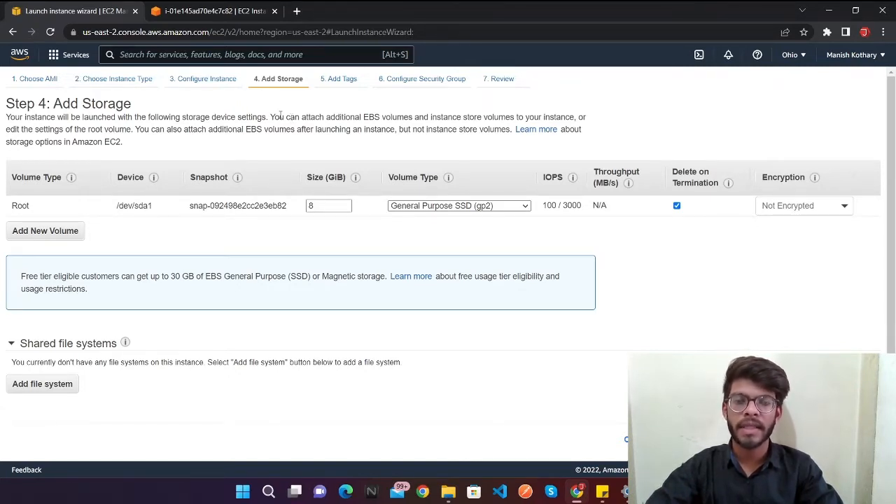
# Step: Keep the 8 GiB root volume, skip the tags and continue to the security group configuration
pyautogui.doubleClick(332, 206)
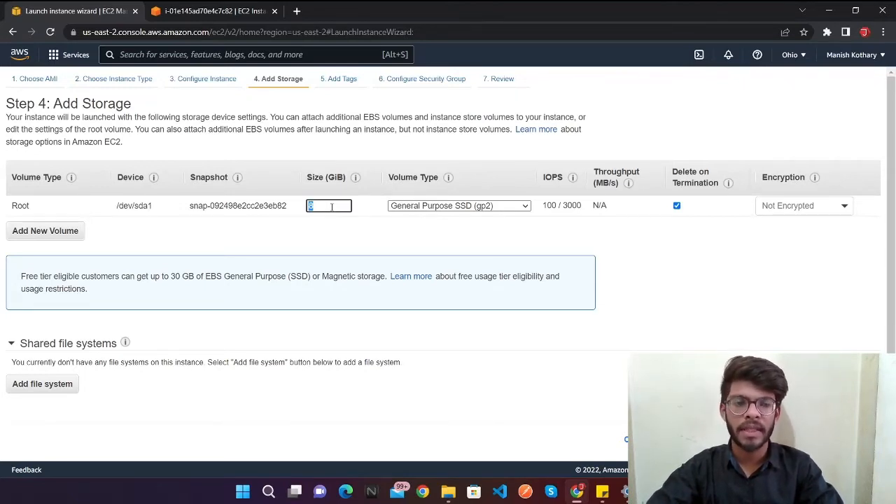
pyautogui.click(843, 440)
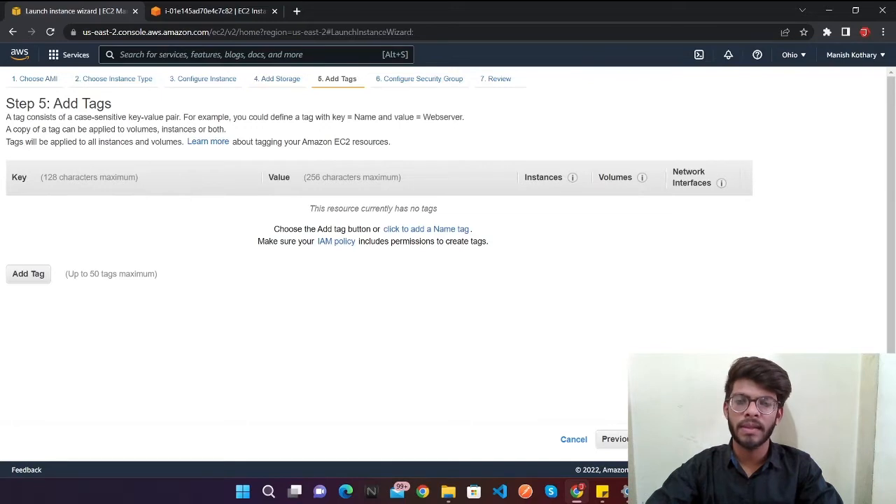
pyautogui.click(843, 440)
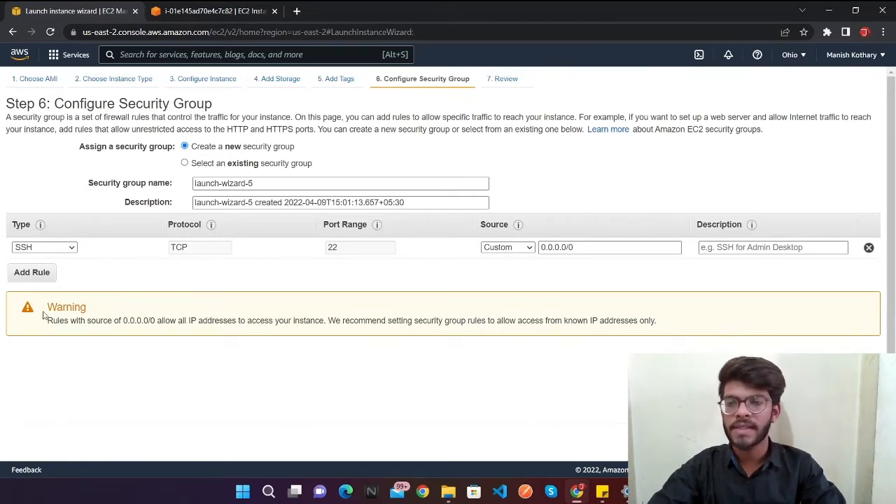
# Step: Add a custom TCP rule for port 80 with source Anywhere to the new security group and proceed to the launch review
pyautogui.click(50, 278)
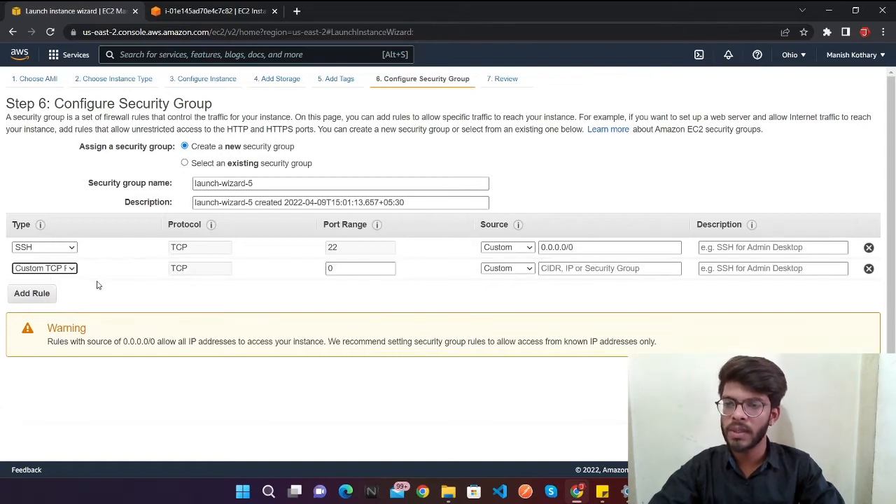
pyautogui.click(71, 271)
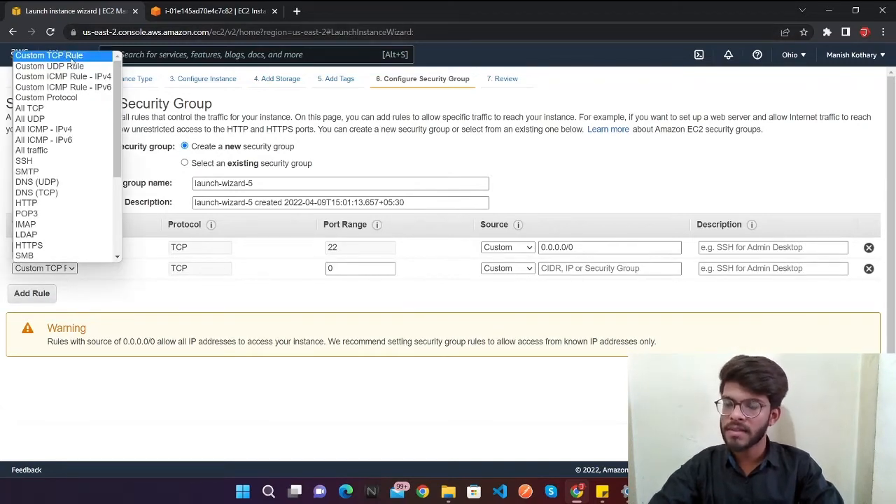
pyautogui.click(215, 268)
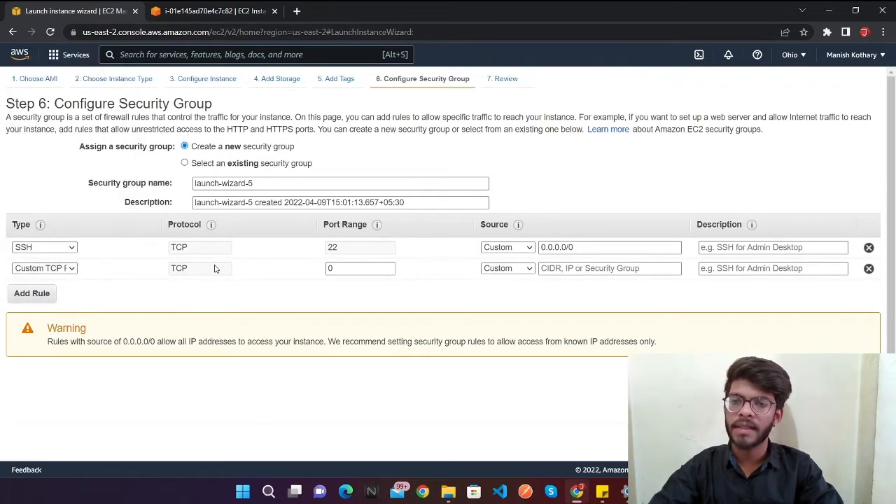
pyautogui.click(381, 268)
pyautogui.press('BackSpace')
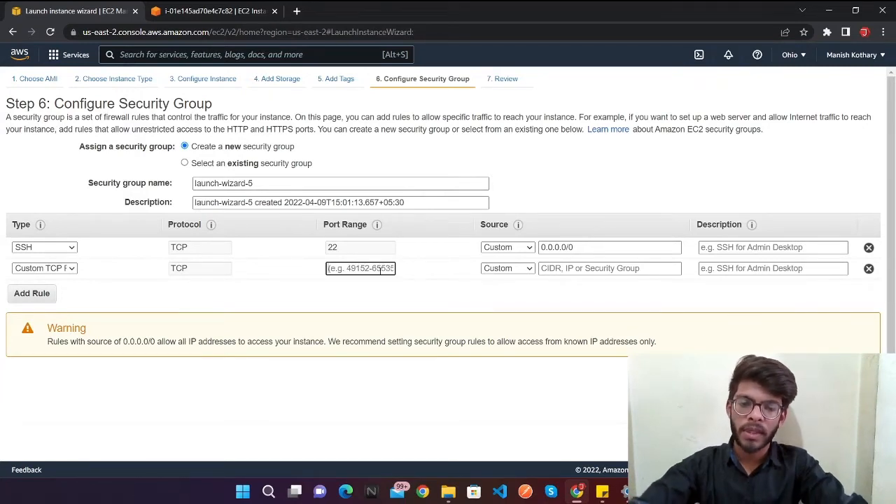
pyautogui.write('80')
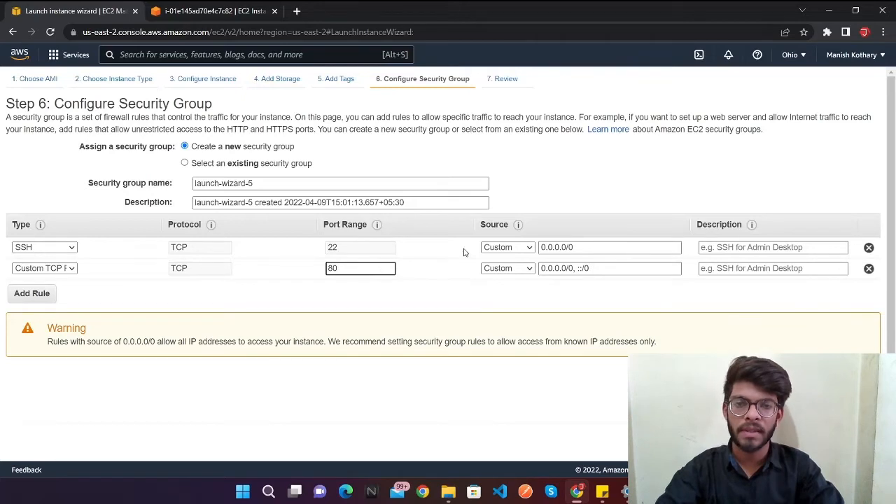
pyautogui.click(518, 272)
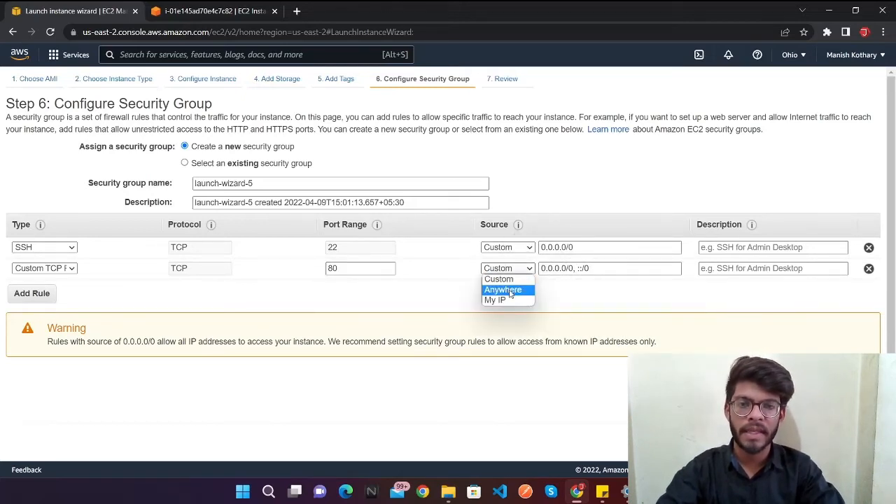
pyautogui.click(509, 289)
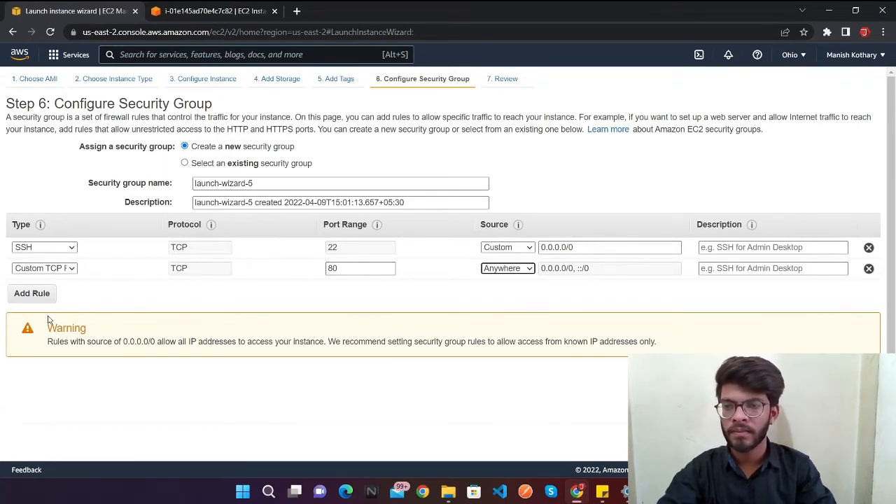
pyautogui.click(834, 443)
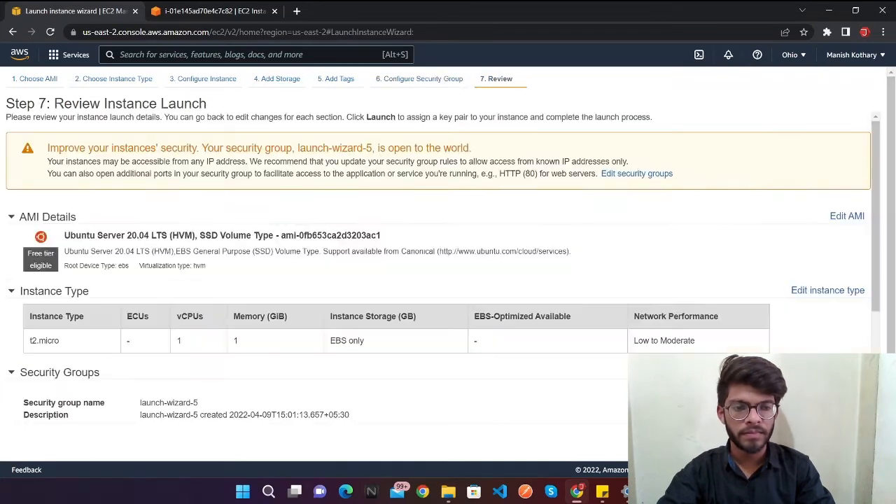
# Step: Review the launch summary's AMI, instance type and security group rules, and expand the instance details to check them
pyautogui.scroll(-1, 549, 274)
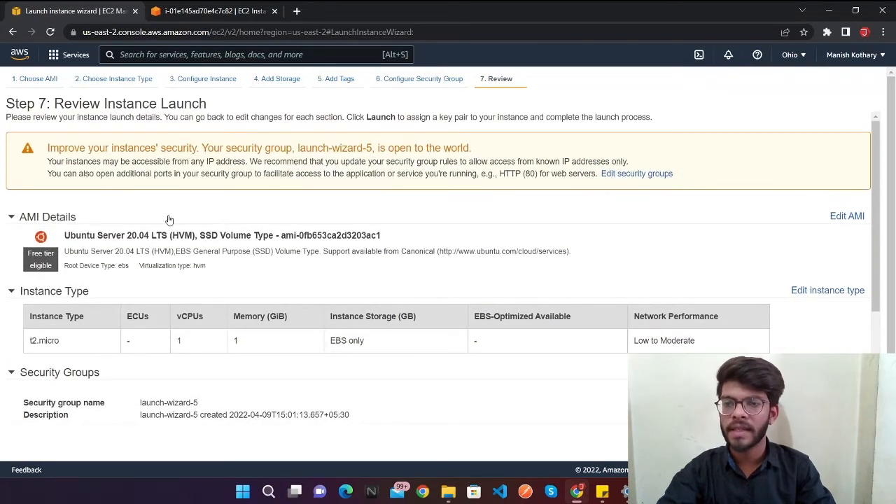
pyautogui.scroll(-1, 168, 220)
pyautogui.scroll(1, 168, 220)
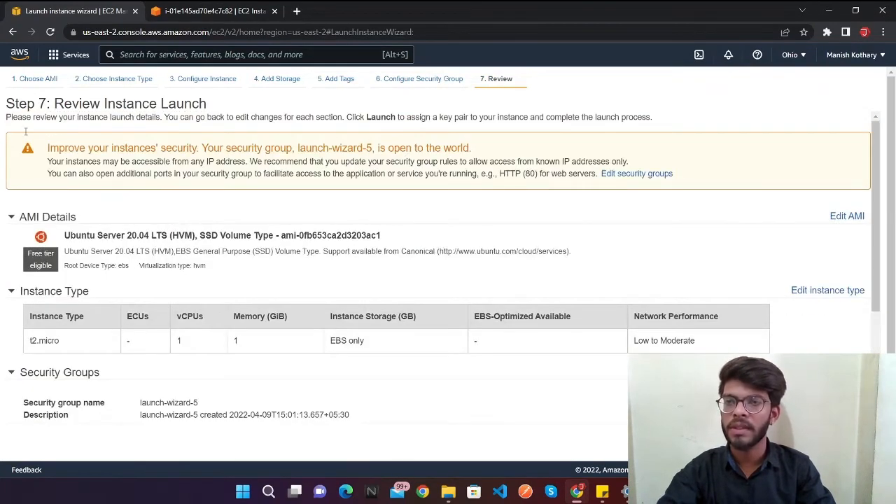
pyautogui.scroll(-3, 256, 240)
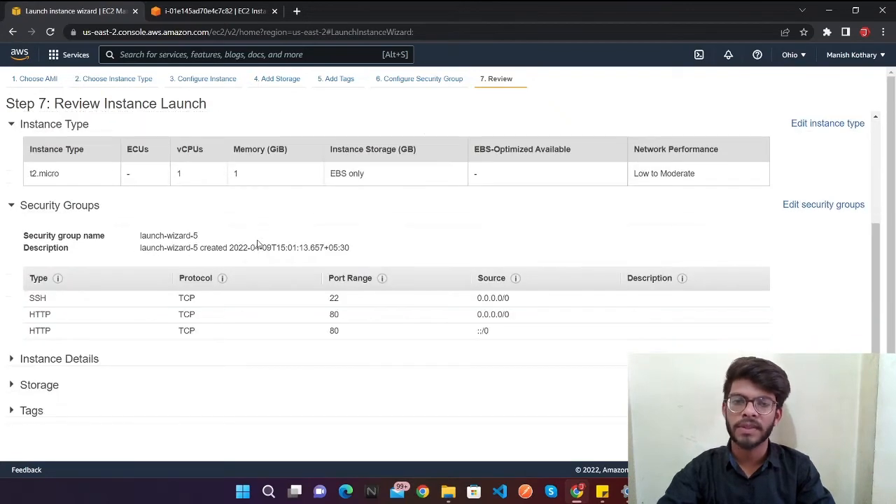
pyautogui.scroll(3, 257, 243)
pyautogui.scroll(-2, 371, 197)
pyautogui.scroll(-1, 371, 196)
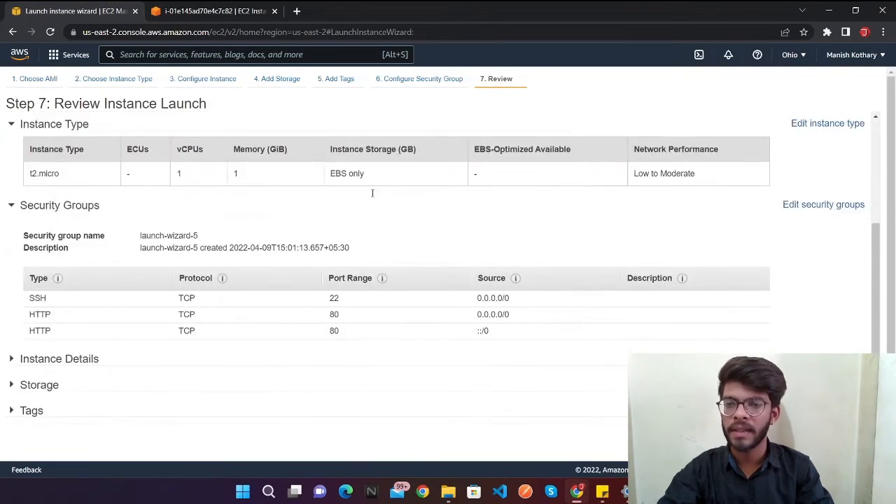
pyautogui.scroll(3, 196, 268)
pyautogui.scroll(-3, 148, 337)
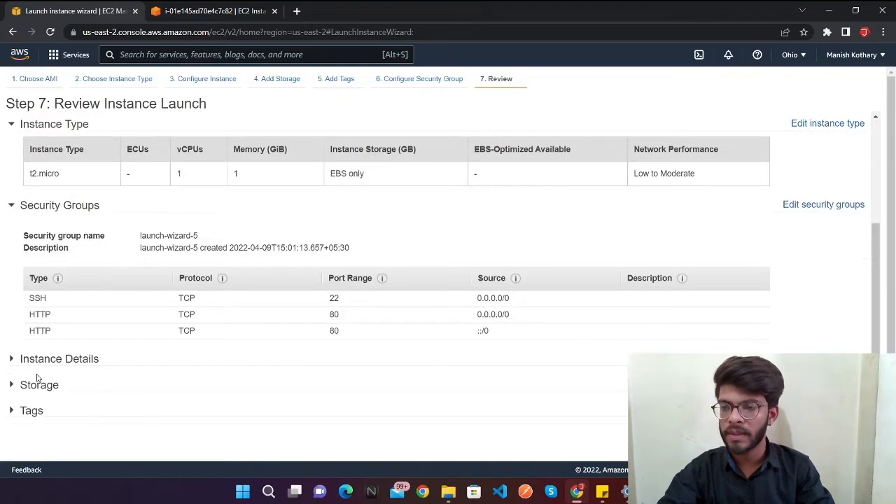
pyautogui.click(36, 364)
pyautogui.scroll(-2, 37, 364)
pyautogui.scroll(-3, 703, 348)
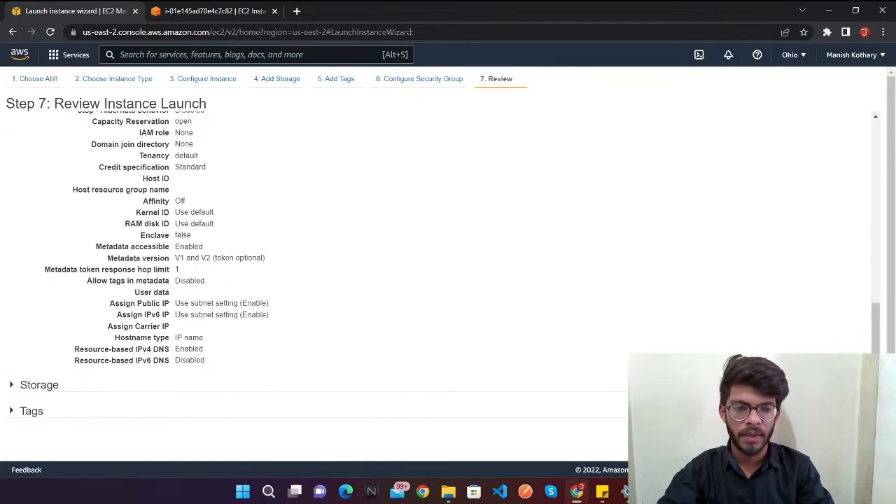
# Step: Proceed to launch the reviewed instance and choose to create a new key pair for it
pyautogui.click(860, 445)
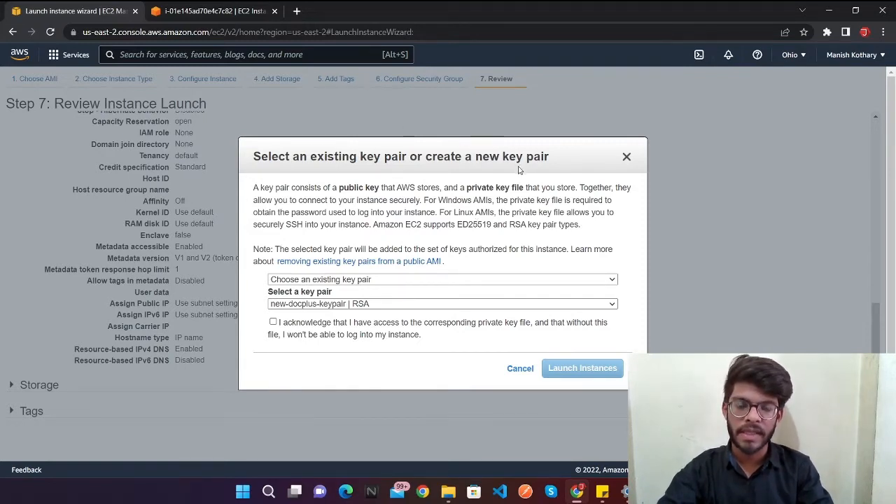
pyautogui.click(377, 280)
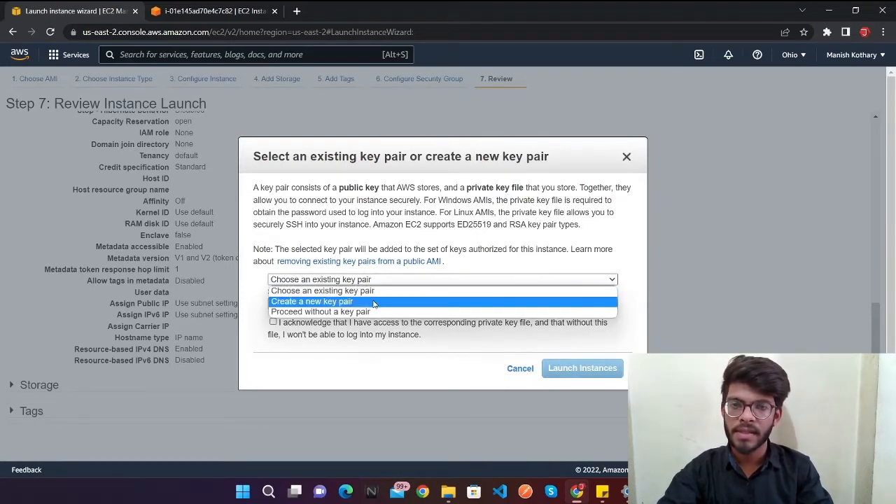
pyautogui.click(374, 301)
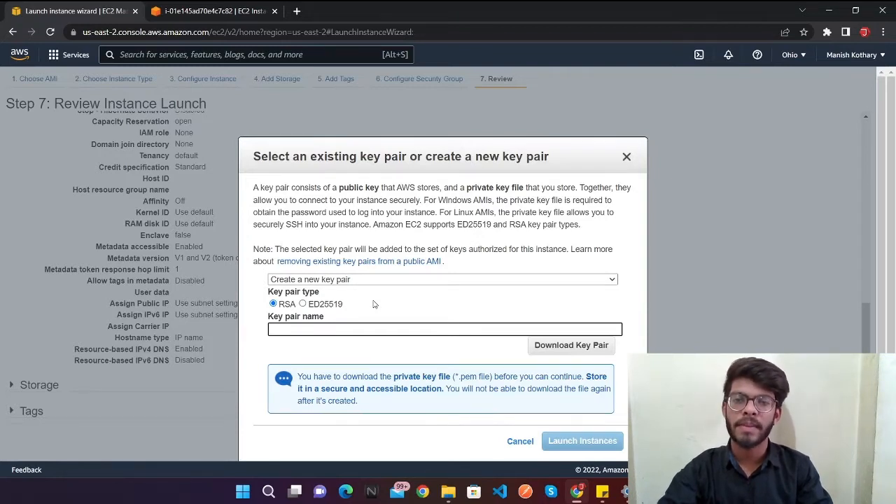
pyautogui.click(349, 281)
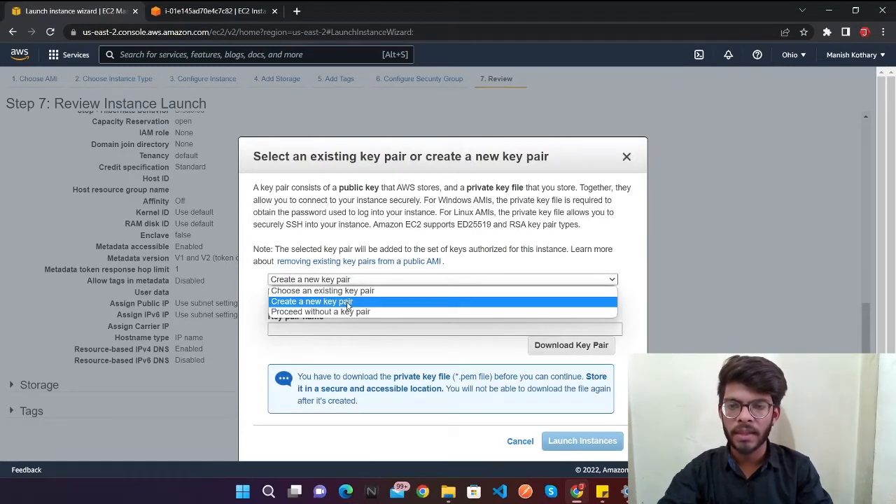
pyautogui.click(348, 302)
# Step: Name the new RSA key pair new-test-key and download its private key file
pyautogui.click(345, 332)
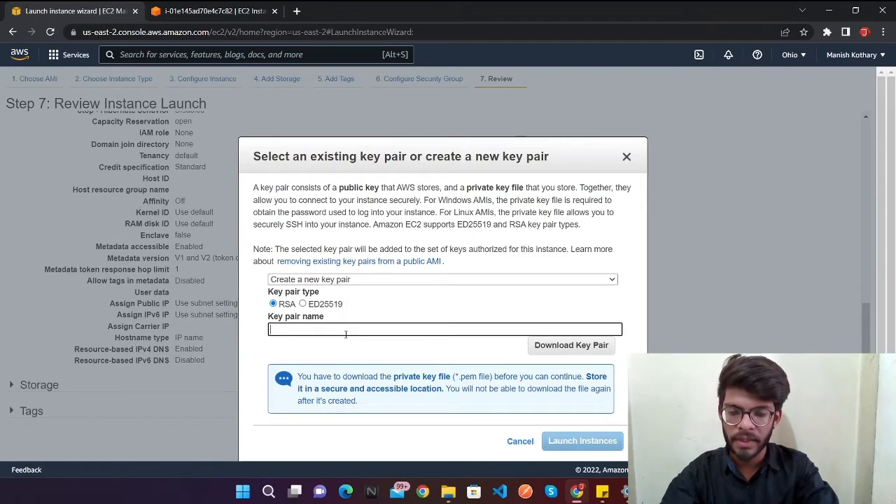
pyautogui.write('new-')
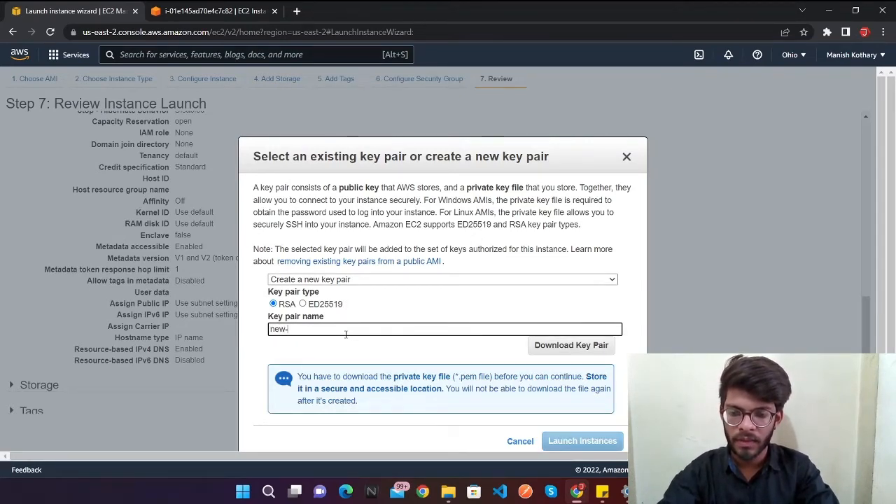
pyautogui.press('BackSpace')
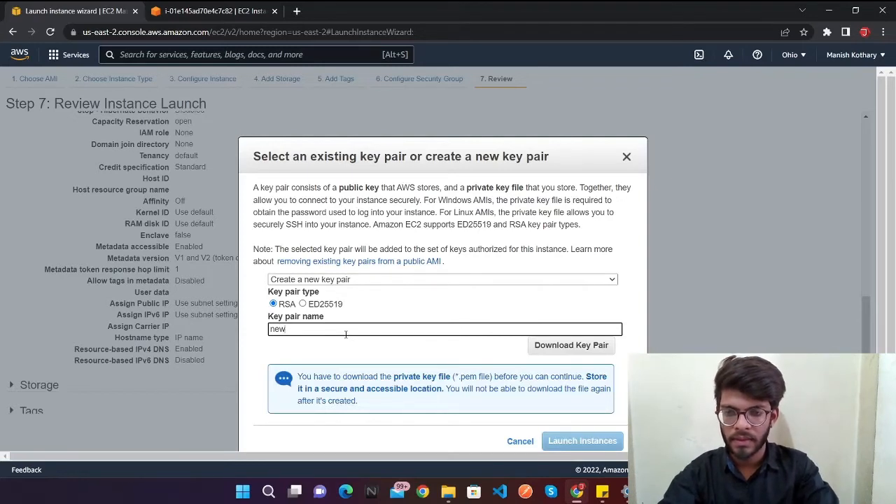
pyautogui.write('-ye')
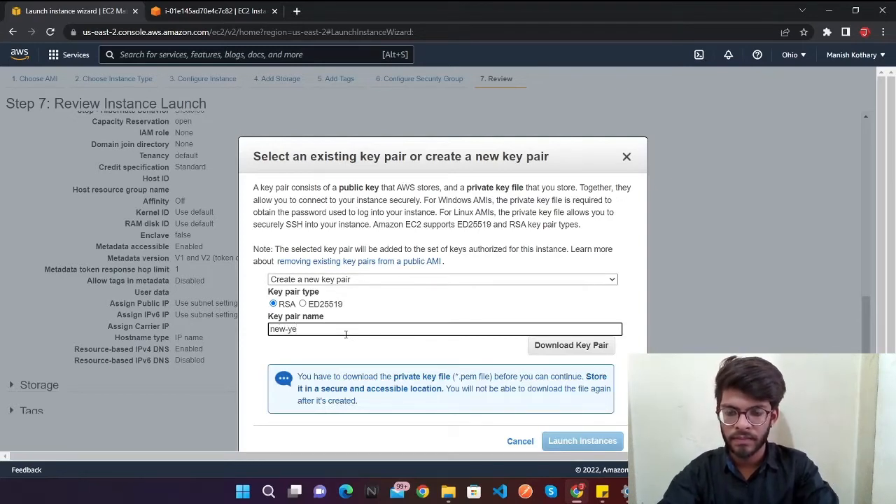
pyautogui.press('BackSpace')
pyautogui.press('BackSpace')
pyautogui.write('test-key')
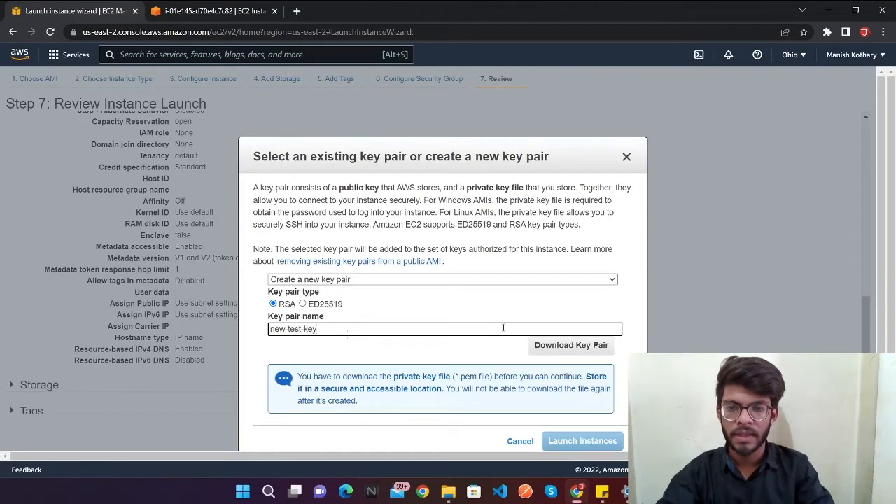
pyautogui.scroll(-1, 571, 373)
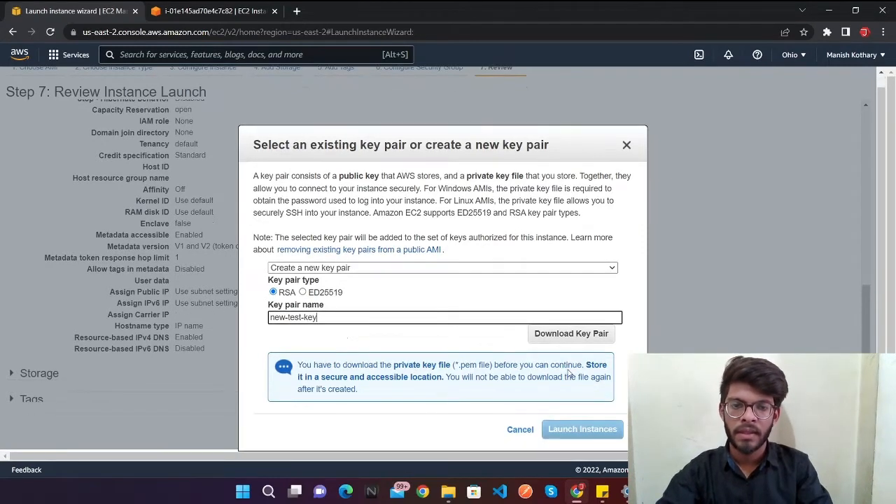
pyautogui.click(575, 341)
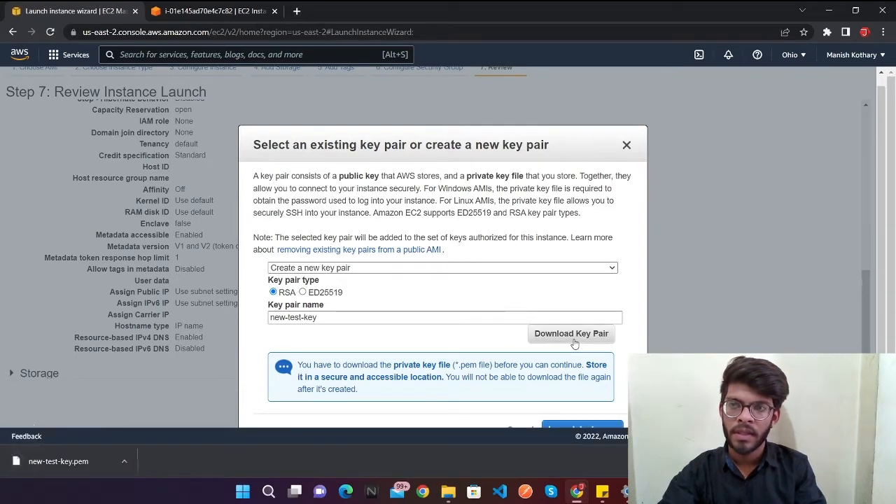
# Step: Launch the instance with the new key pair and check its launch log
pyautogui.scroll(-2, 574, 342)
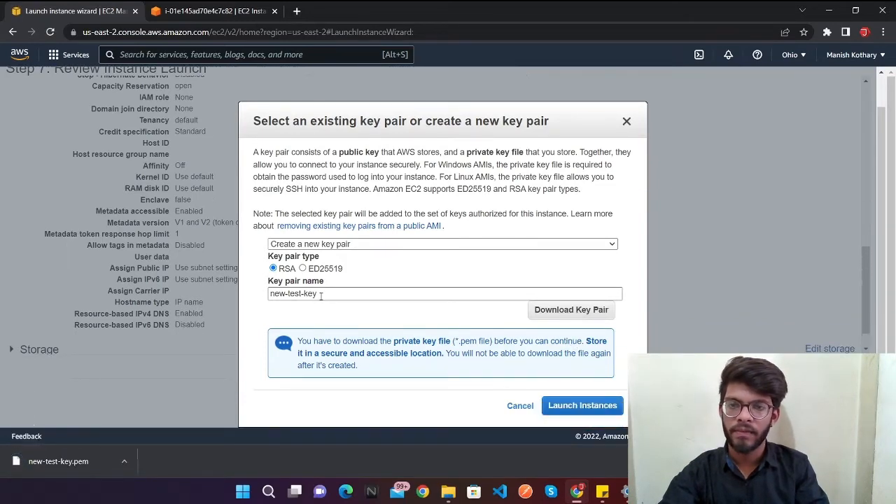
pyautogui.click(601, 407)
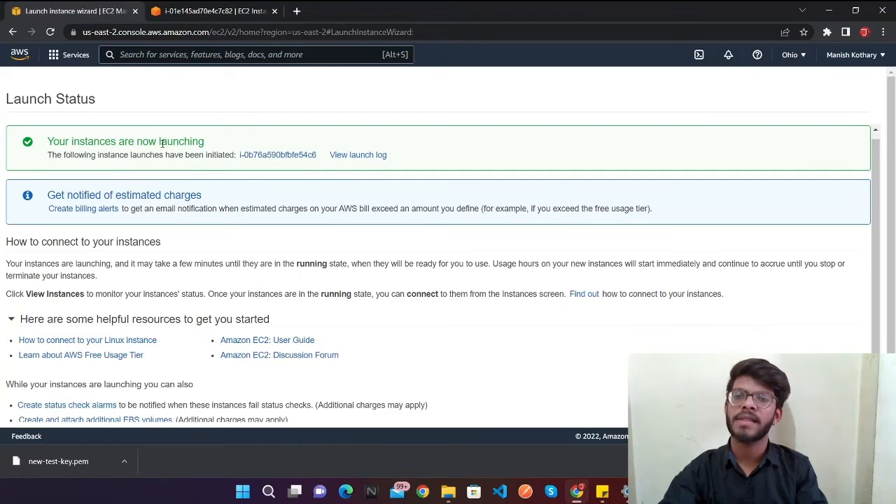
pyautogui.click(354, 155)
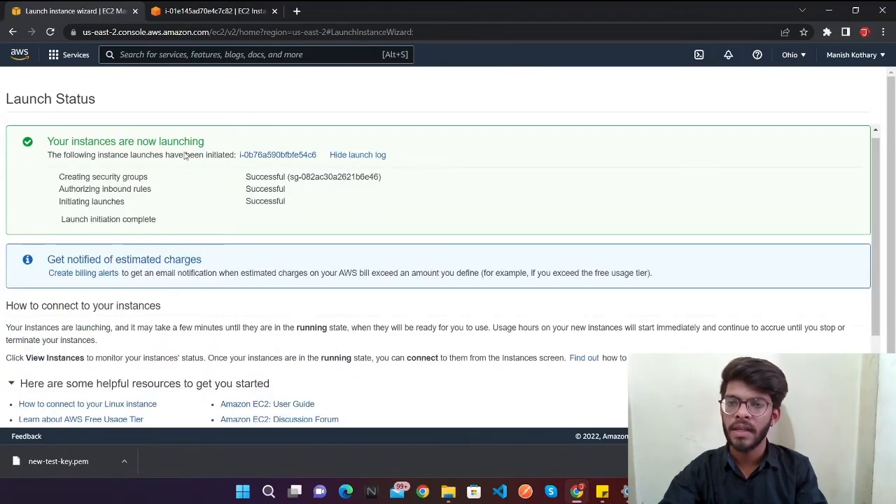
pyautogui.scroll(-1, 186, 168)
pyautogui.scroll(1, 188, 180)
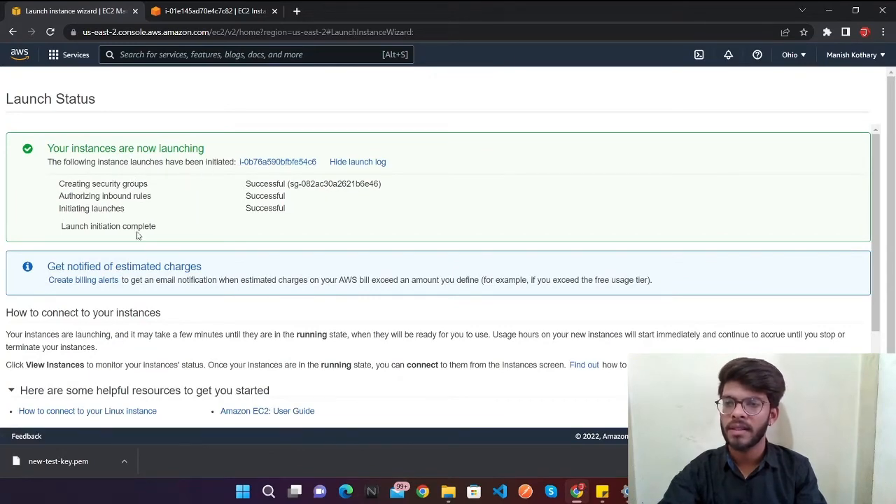
pyautogui.scroll(-2, 137, 236)
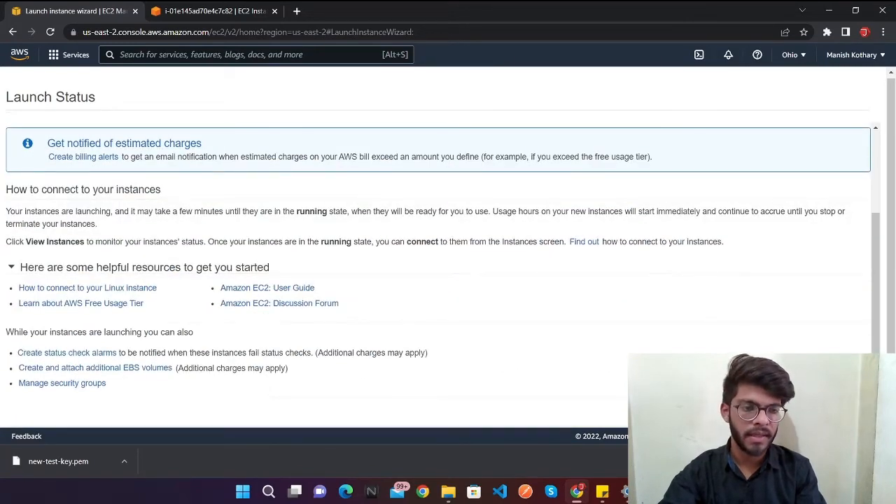
# Step: View the instances list, clear the selection of the terminated instance and check the newly launched instance's summary
pyautogui.click(836, 411)
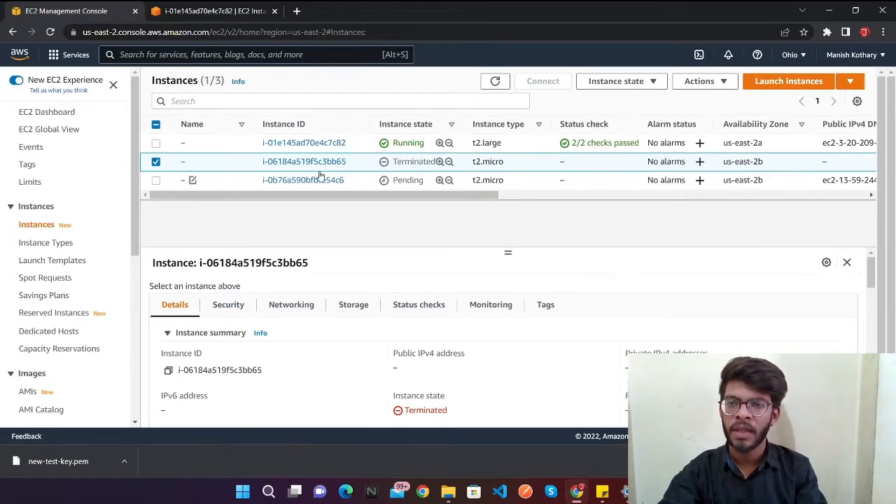
pyautogui.click(156, 162)
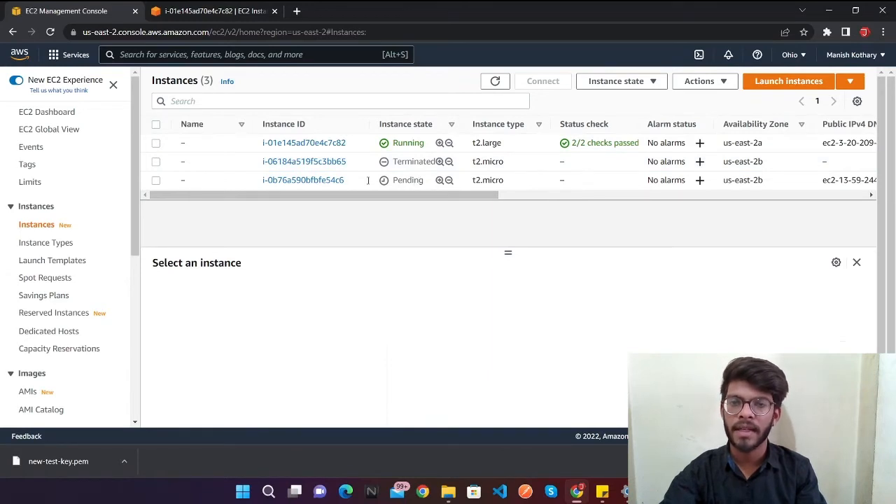
pyautogui.click(318, 183)
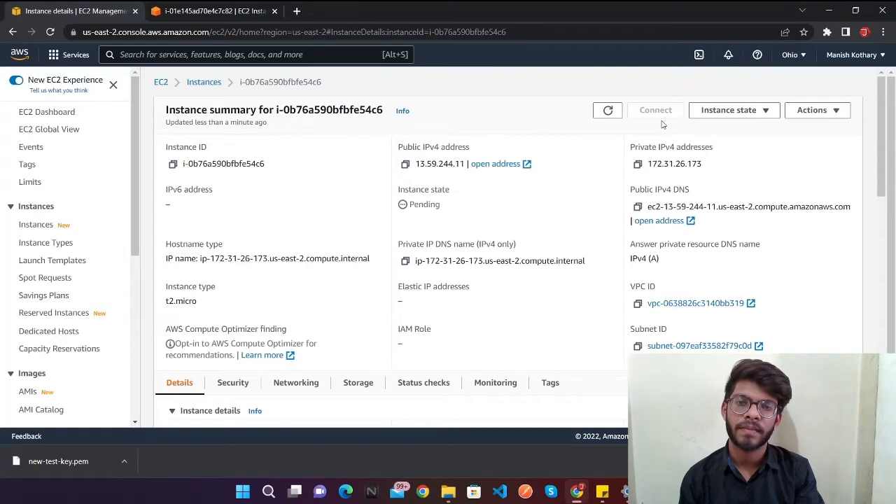
pyautogui.click(12, 32)
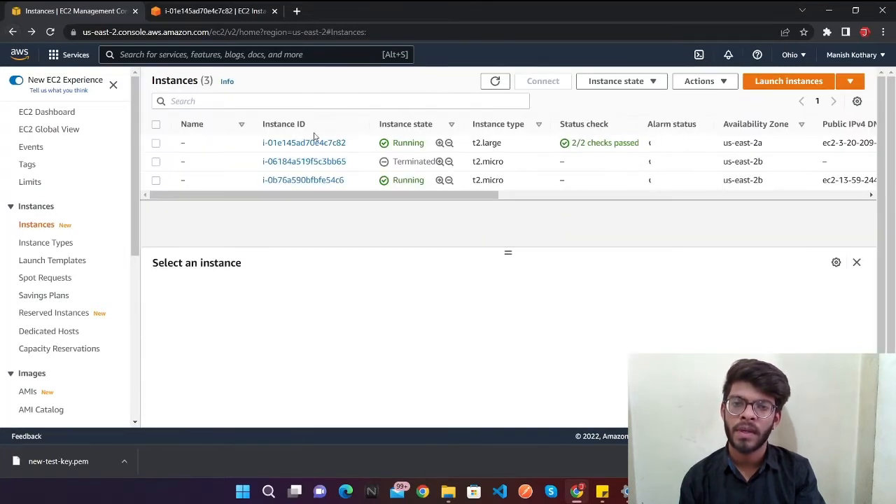
# Step: Open the new t2.micro instance's summary and go to its connection options
pyautogui.click(409, 180)
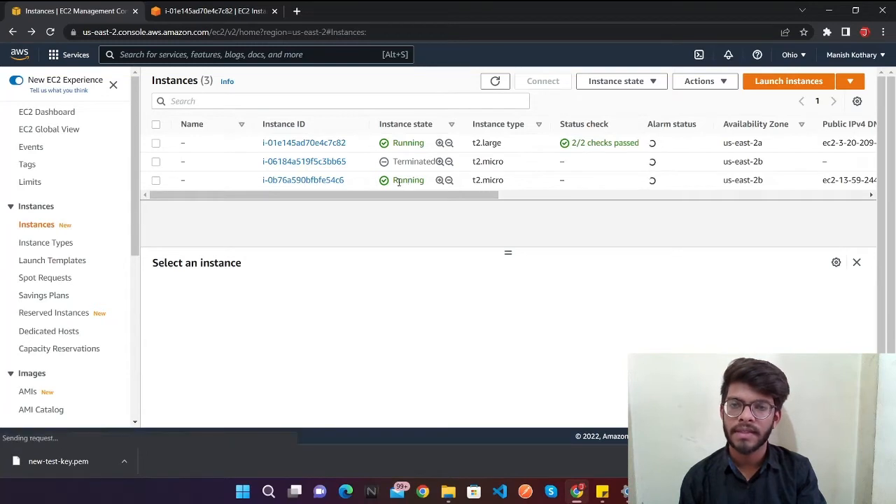
pyautogui.click(327, 182)
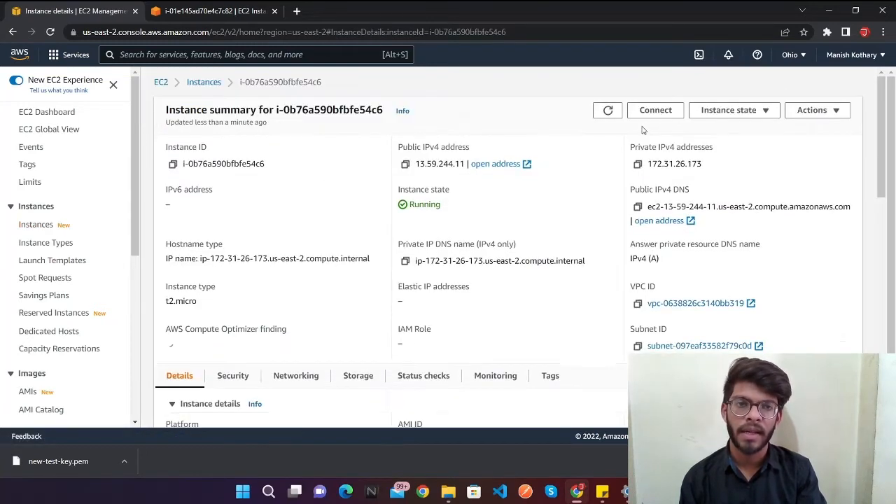
pyautogui.click(654, 114)
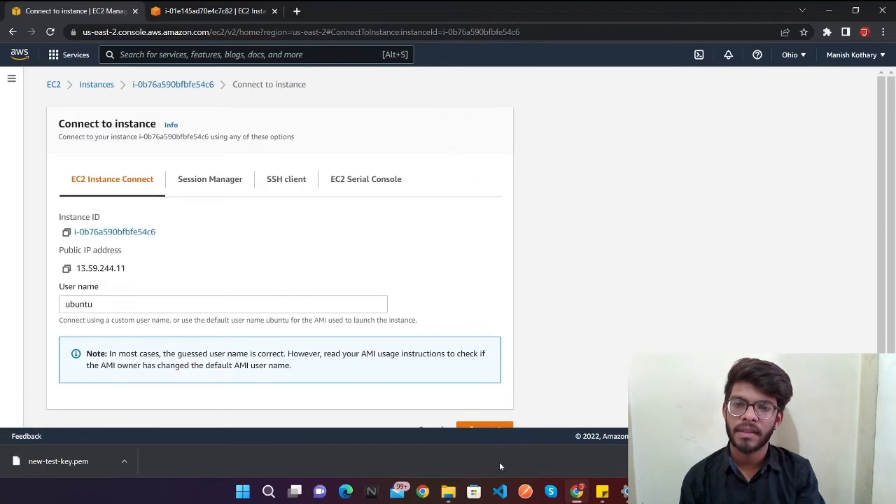
# Step: Try to connect through EC2 Instance Connect with user name ubuntu, and return to the connection options
pyautogui.scroll(-1, 476, 425)
pyautogui.click(477, 412)
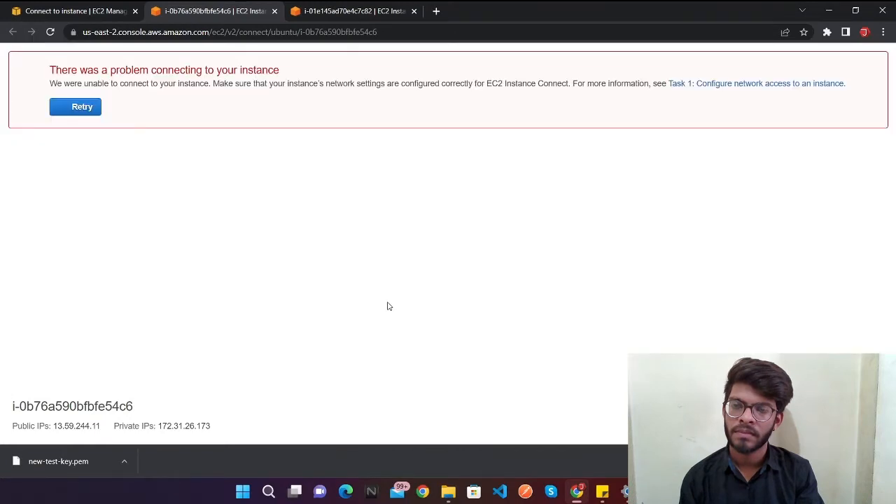
pyautogui.click(68, 8)
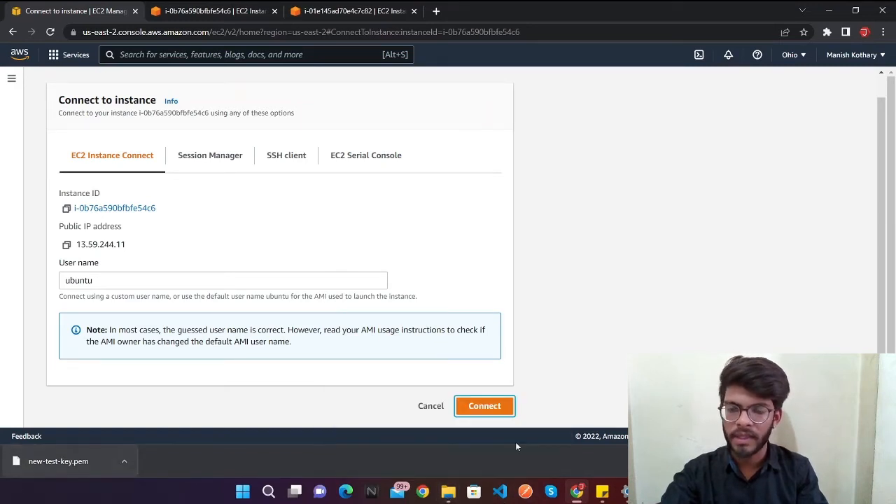
# Step: Switch to the Downloads folder in File Explorer and open a command prompt there
pyautogui.click(450, 494)
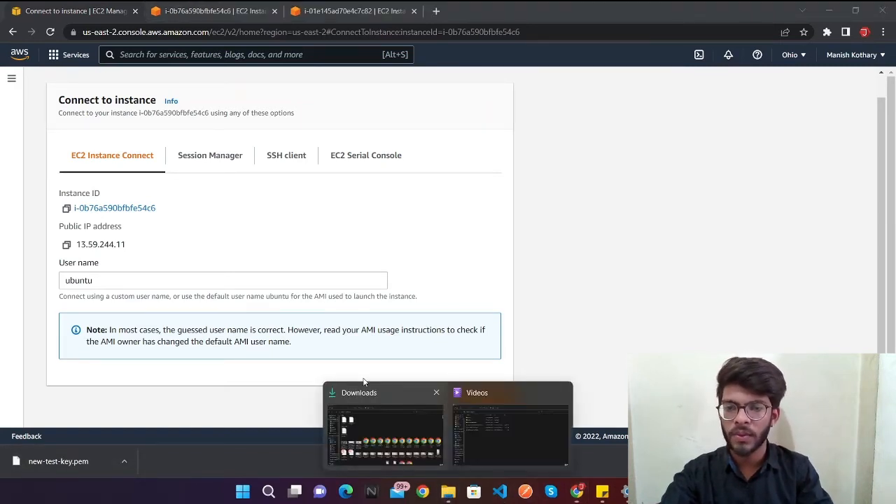
pyautogui.click(374, 405)
pyautogui.click(204, 63)
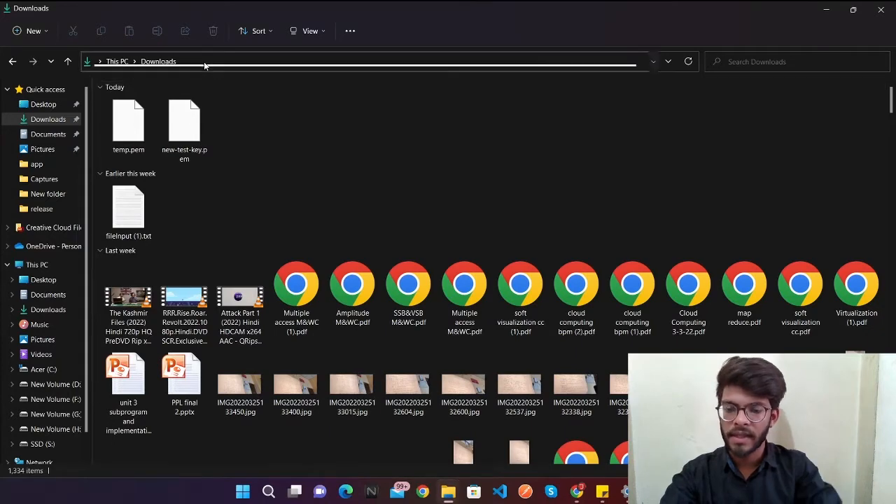
pyautogui.write('cmd')
pyautogui.press('Return')
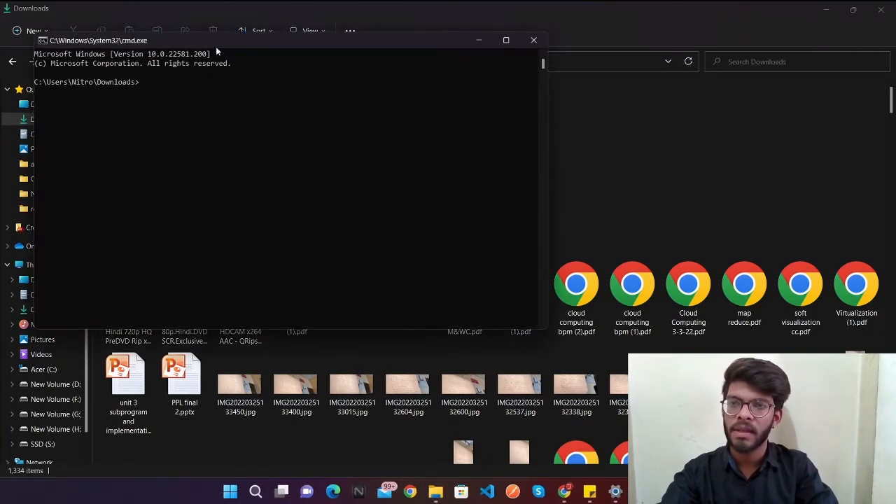
# Step: Begin an SSH command in the command prompt with new-test-key.pem as the identity file and ubuntu@ as the login, without running it
pyautogui.write('sh')
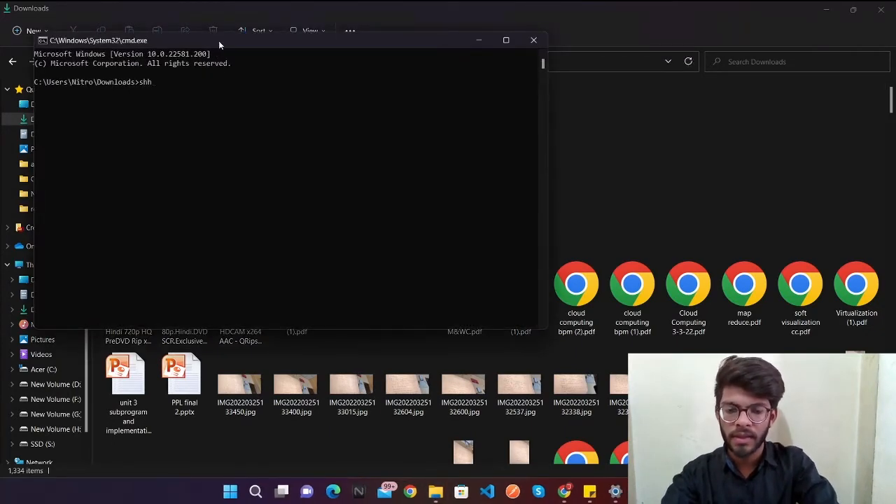
pyautogui.press('BackSpace')
pyautogui.write('sh')
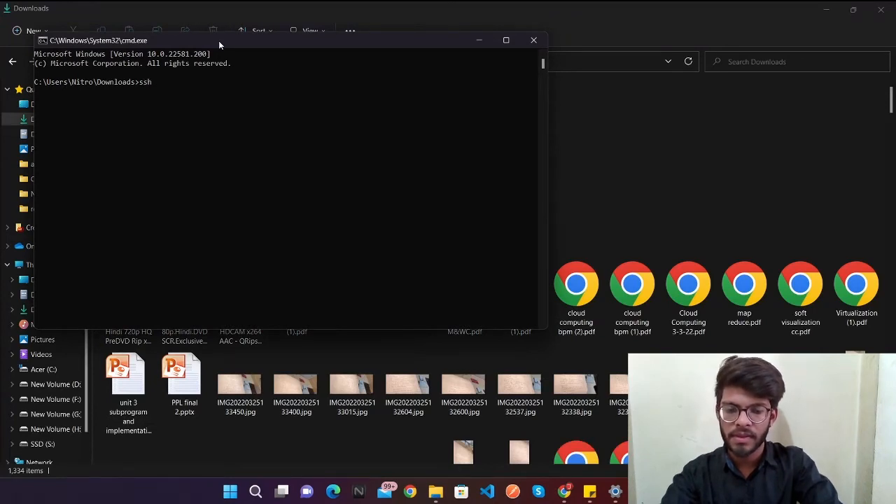
pyautogui.write(' -i ne')
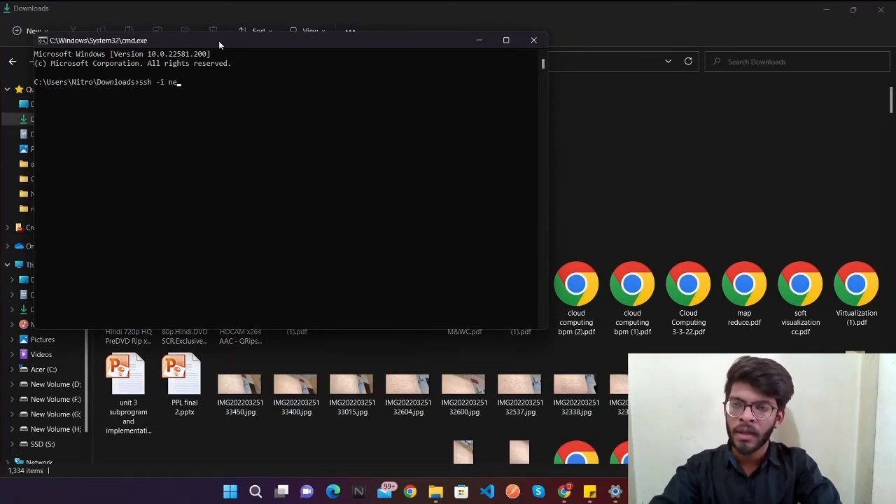
pyautogui.write('w-')
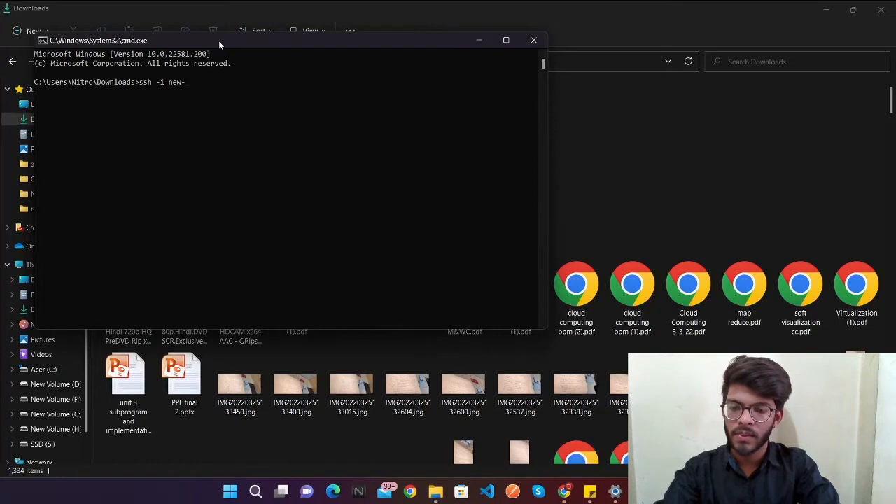
pyautogui.write('test')
pyautogui.press('Tab')
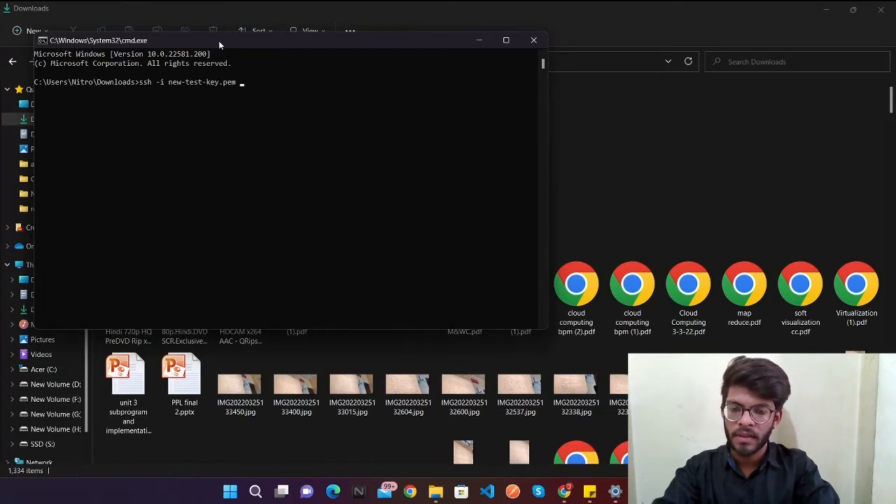
pyautogui.write('ubuntu@')
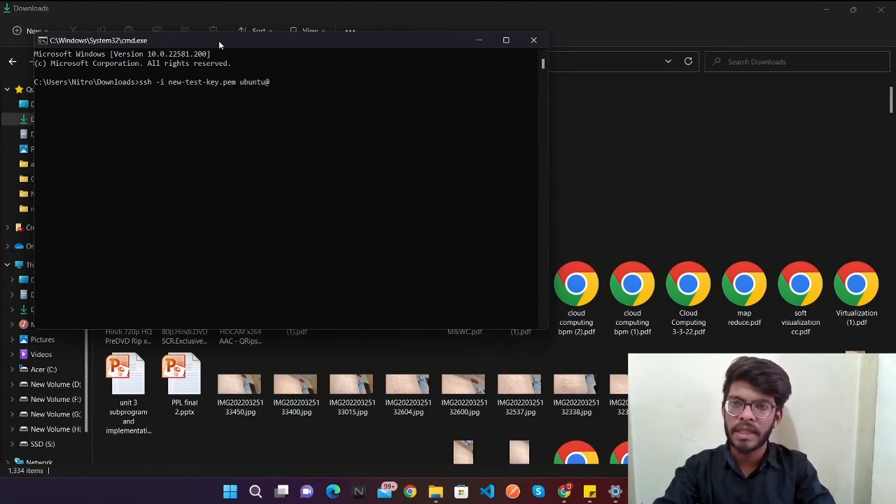
# Step: Switch to the browser, open the instance's summary and copy its public IPv4 address
pyautogui.click(563, 493)
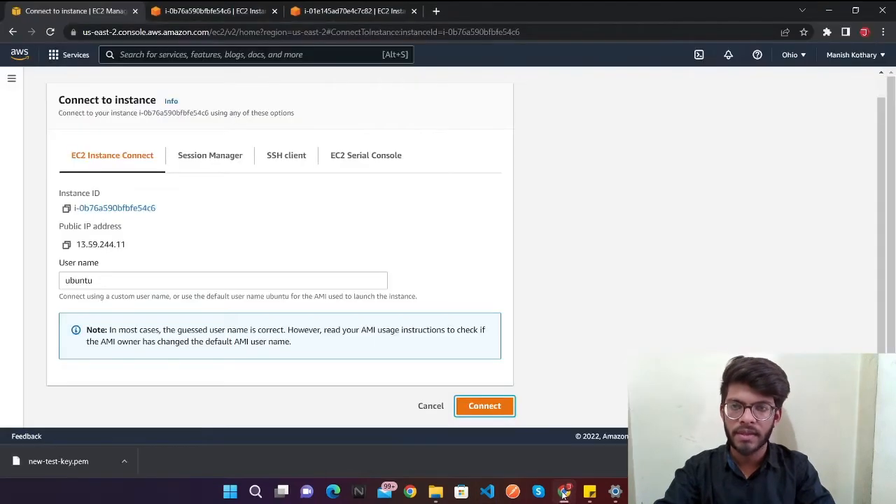
pyautogui.scroll(1, 110, 203)
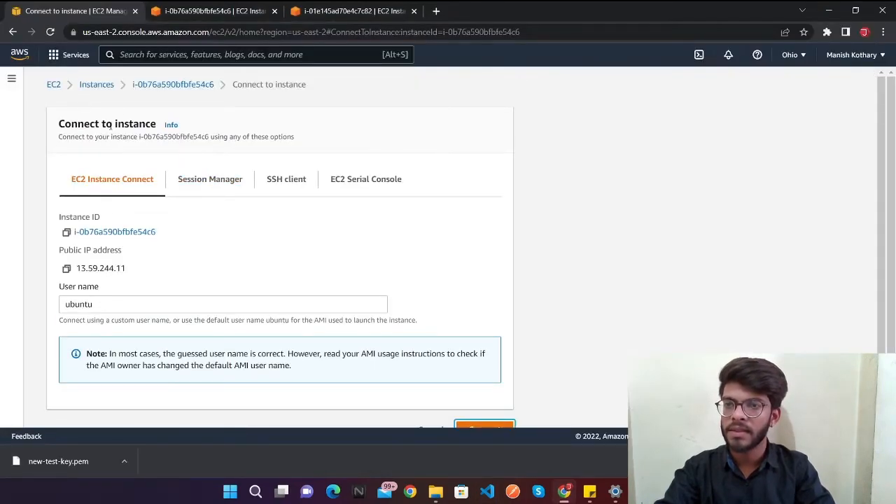
pyautogui.click(179, 86)
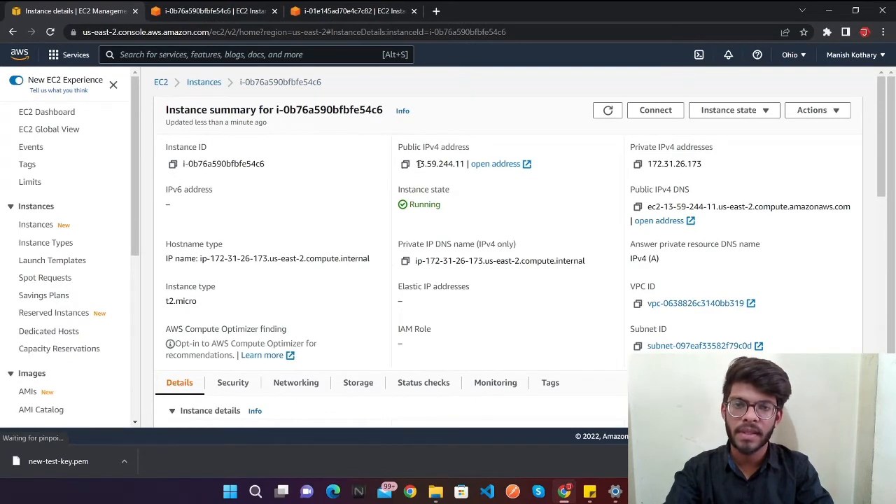
pyautogui.moveTo(466, 166); pyautogui.dragTo(419, 165)
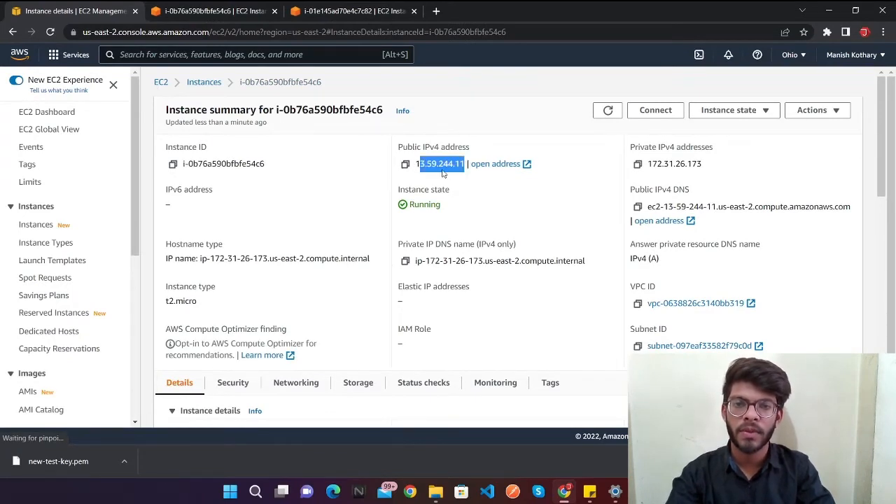
pyautogui.click(409, 165)
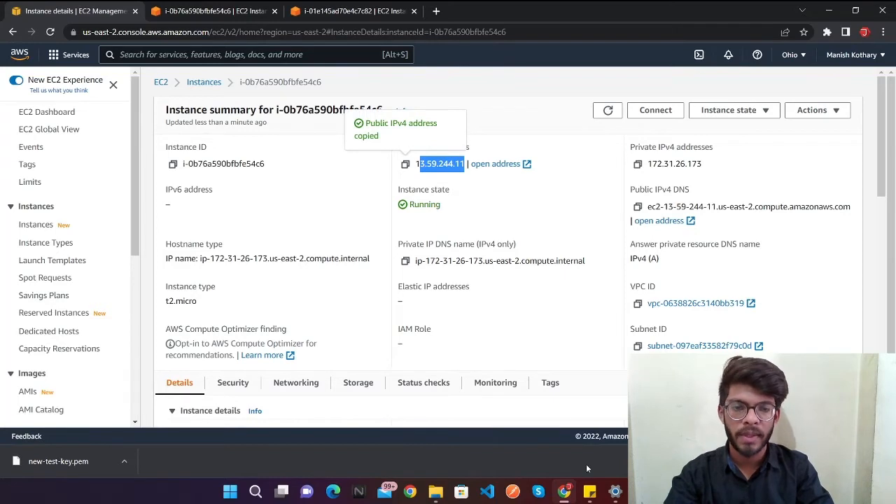
# Step: Complete the SSH command in the command prompt with the copied address, connect, accept the host with yes and maximize the window
pyautogui.hotkey('alt', 'Tab')
pyautogui.hotkey('ctrl', 'v')
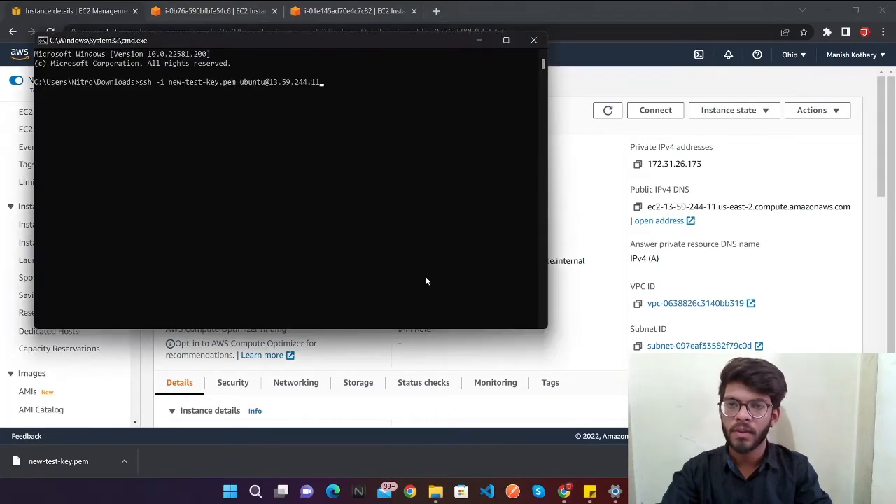
pyautogui.press('Return')
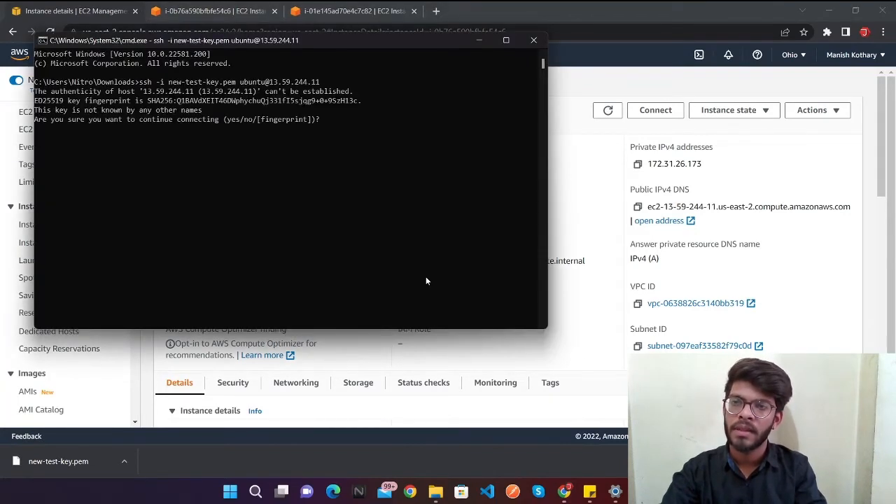
pyautogui.write('yes')
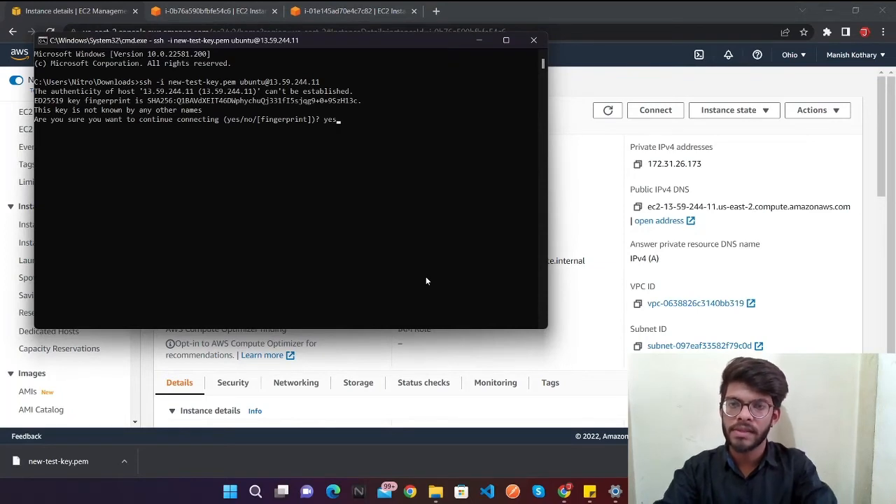
pyautogui.press('Return')
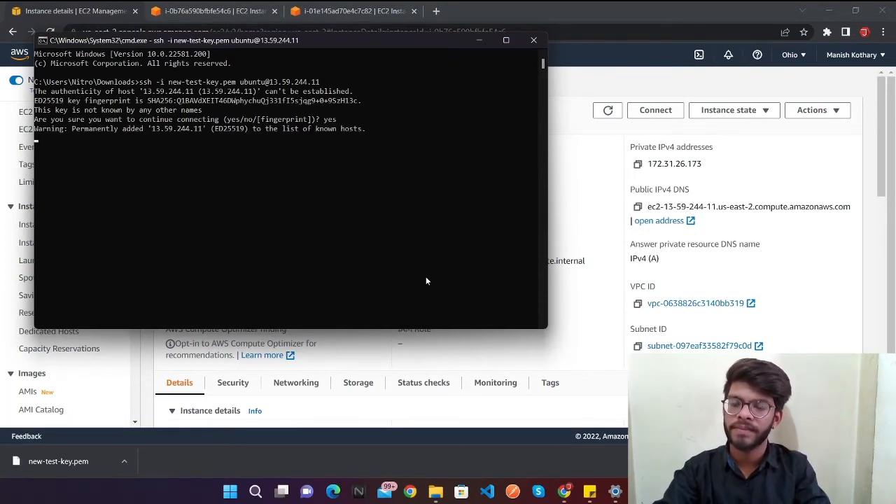
pyautogui.click(505, 41)
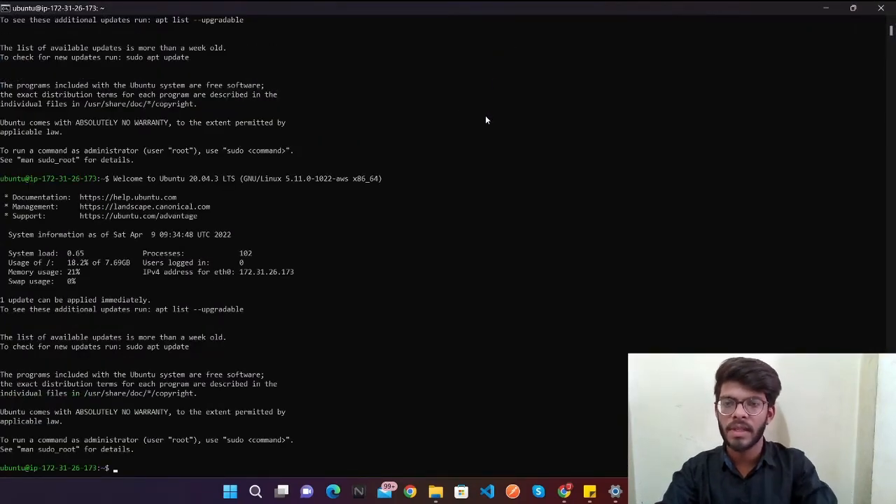
pyautogui.scroll(-5, 160, 228)
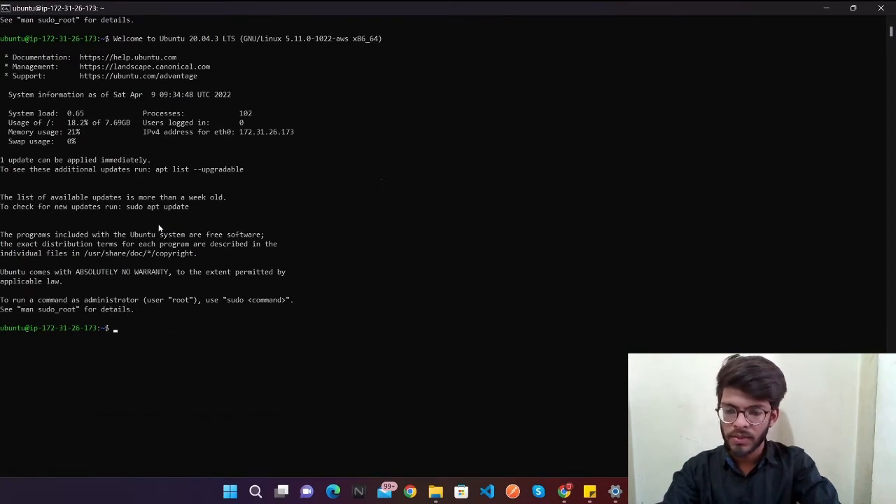
# Step: Create a directory named test on the Ubuntu server, listing the home directory's contents before and after
pyautogui.write('ls')
pyautogui.press('Return')
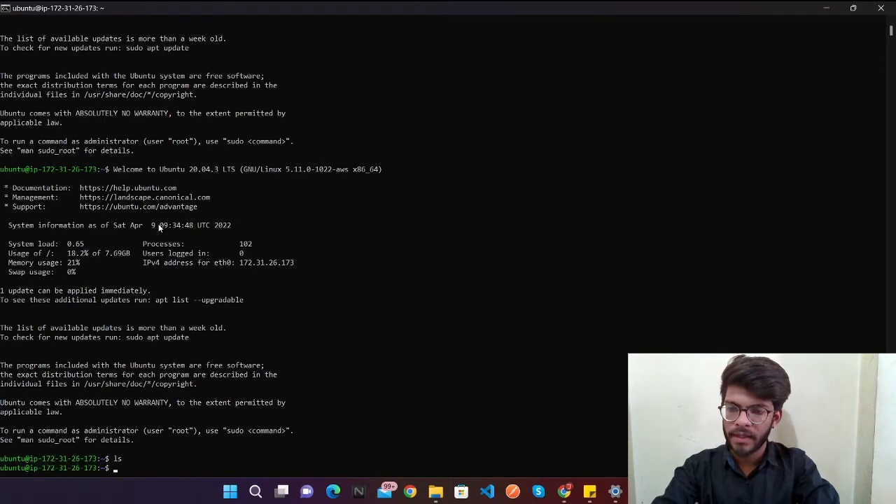
pyautogui.write('mk')
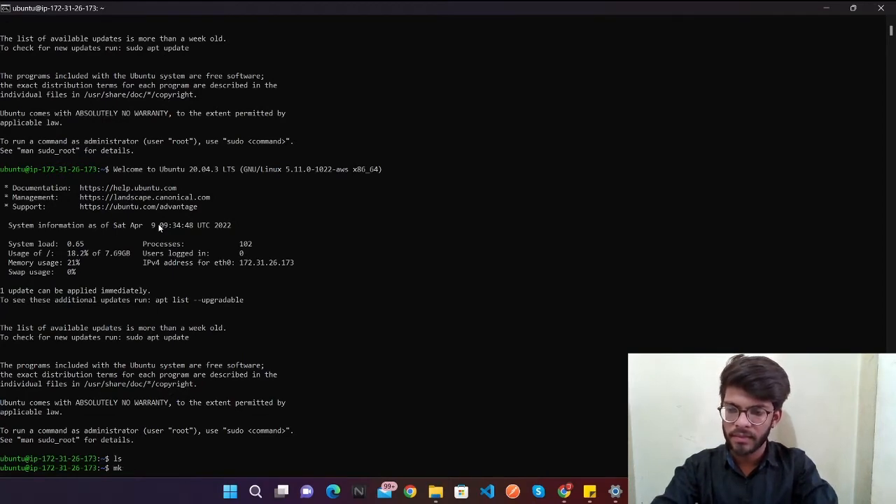
pyautogui.write('dir')
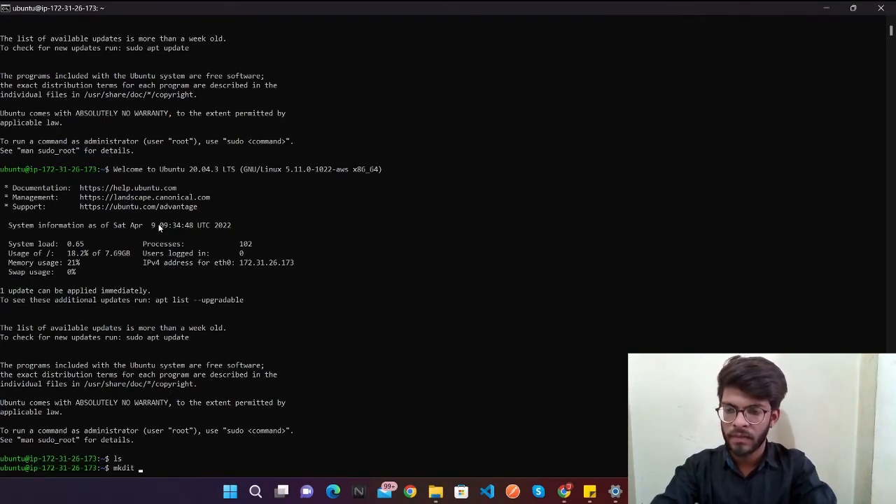
pyautogui.press('BackSpace')
pyautogui.press('BackSpace')
pyautogui.write('r test')
pyautogui.press('Return')
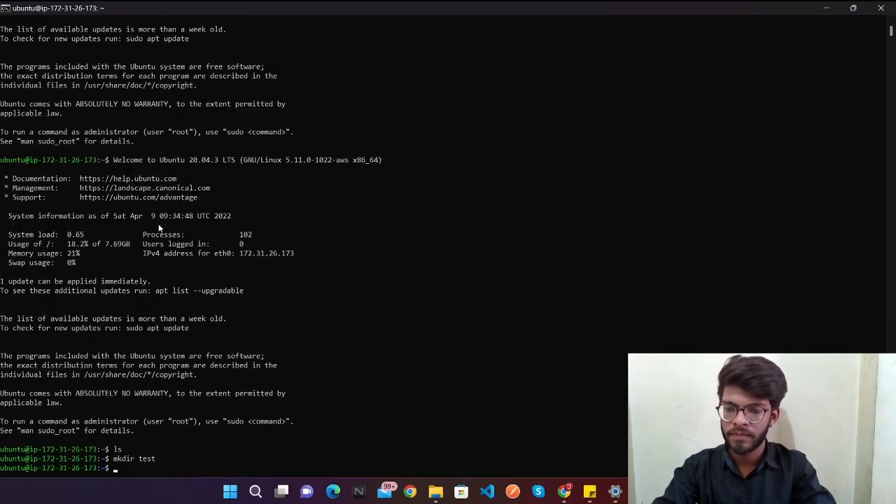
pyautogui.write('ls')
pyautogui.press('Return')
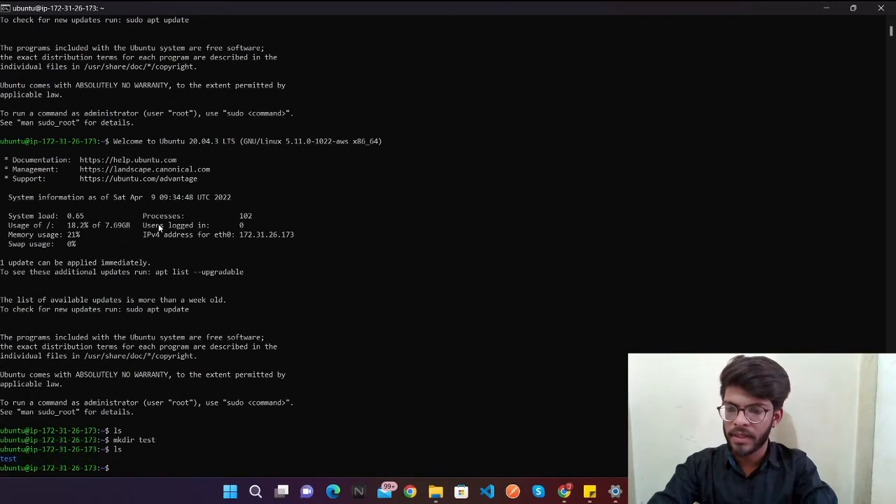
# Step: Remove the test directory with rmdir and list the home directory's contents again
pyautogui.write('rmki')
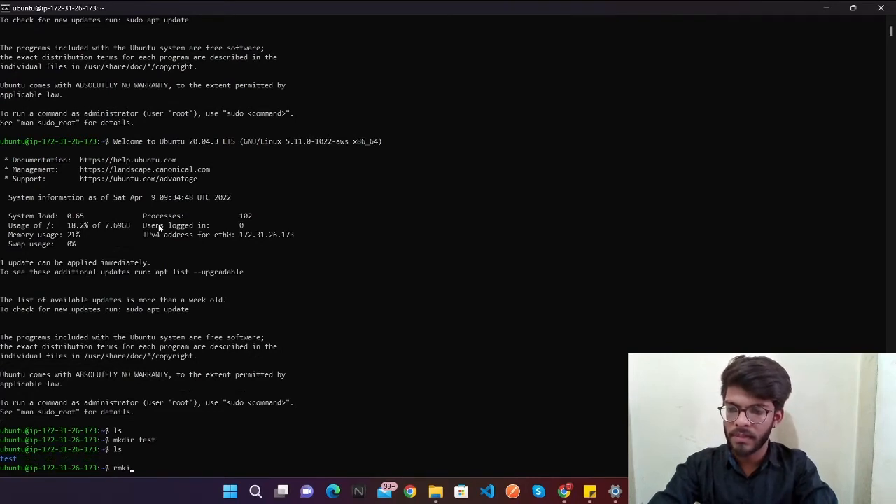
pyautogui.press('BackSpace')
pyautogui.press('BackSpace')
pyautogui.press('BackSpace')
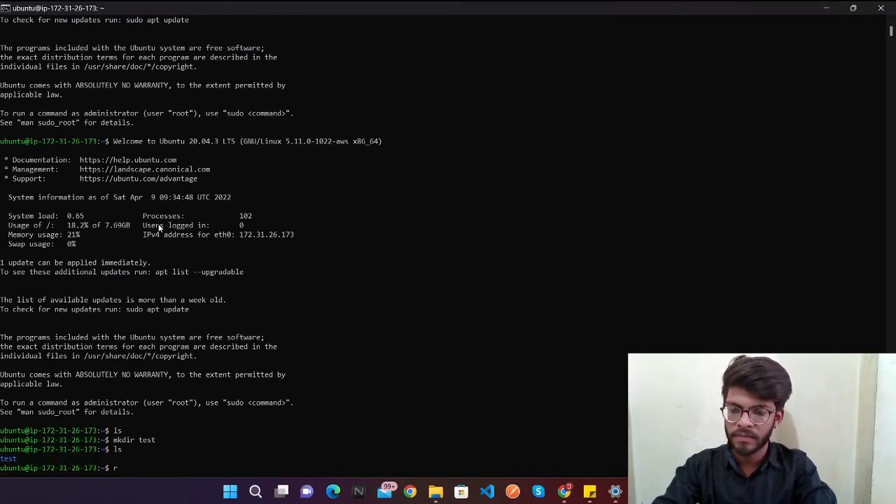
pyautogui.write('mdir ')
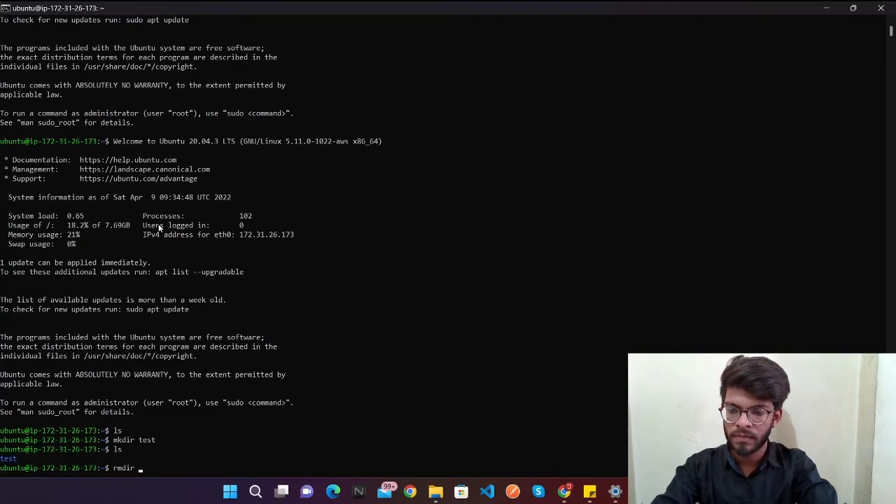
pyautogui.write('test')
pyautogui.press('Return')
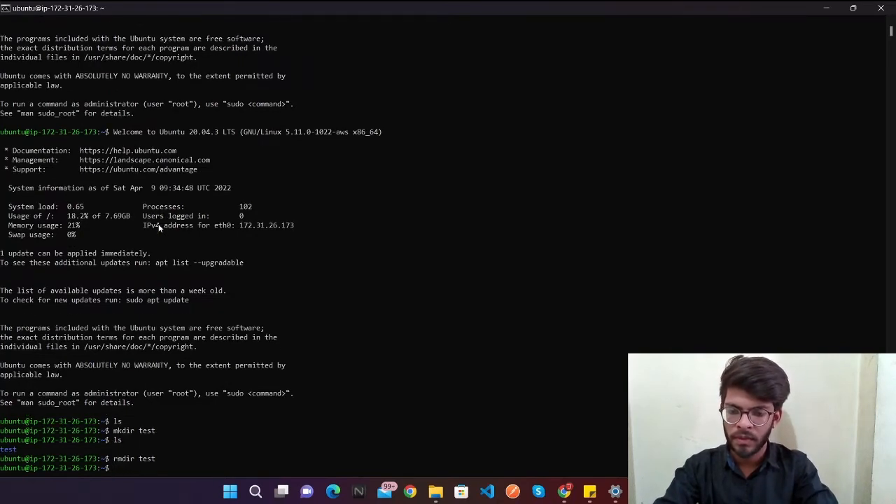
pyautogui.write('ls')
pyautogui.press('Return')
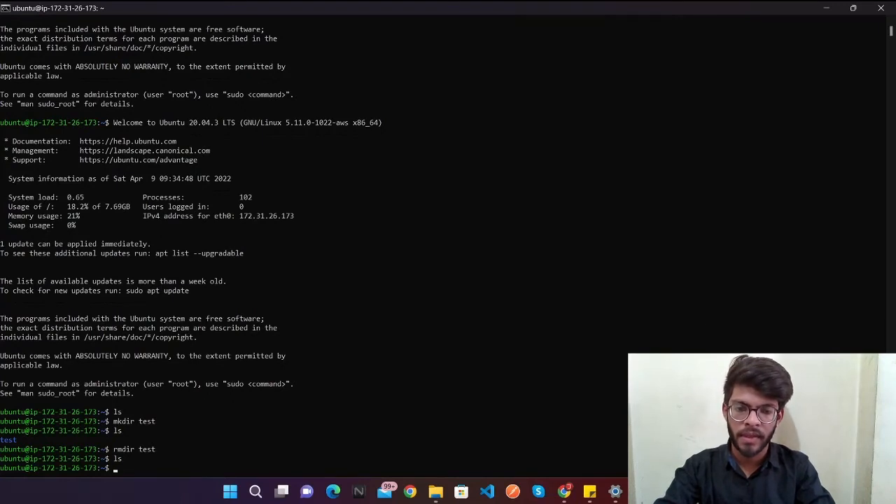
# Step: Switch to the browser, open the S3 service from the AWS Management Console home and start creating a bucket
pyautogui.click(564, 491)
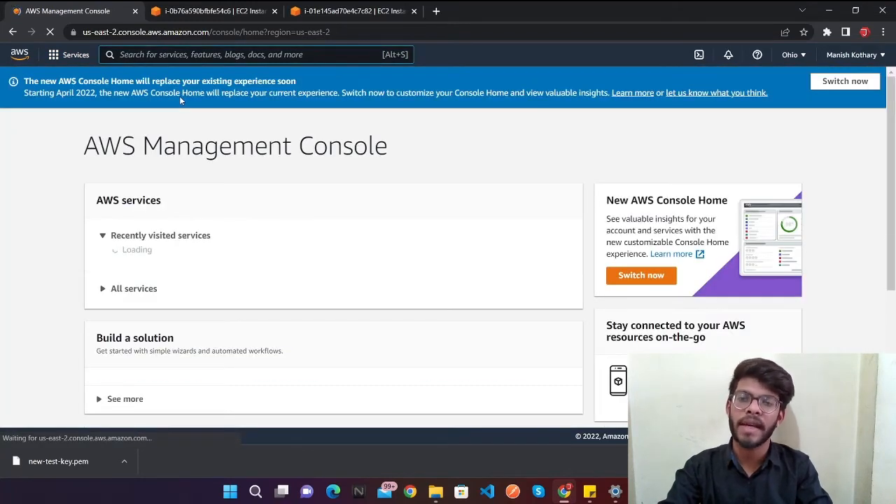
pyautogui.click(20, 54)
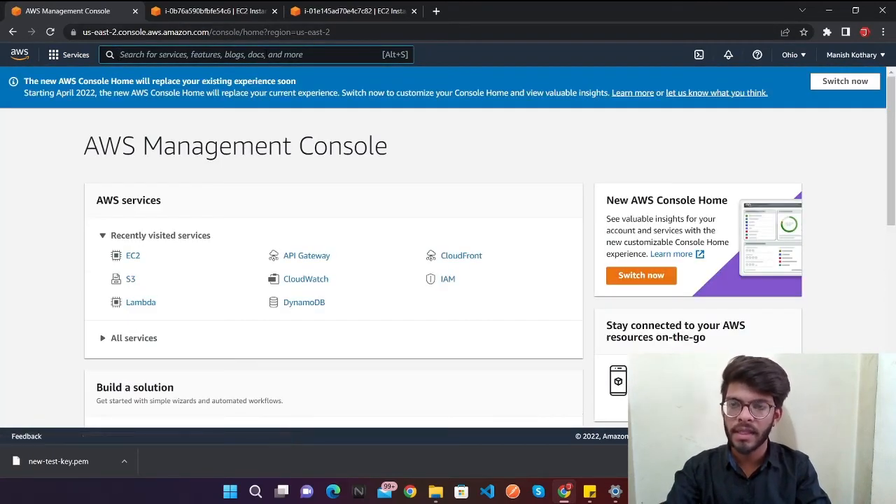
pyautogui.click(133, 282)
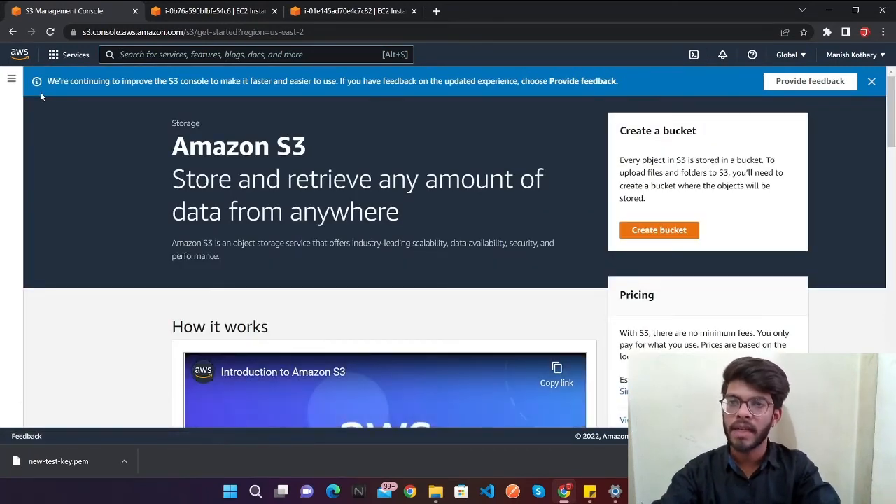
pyautogui.click(644, 237)
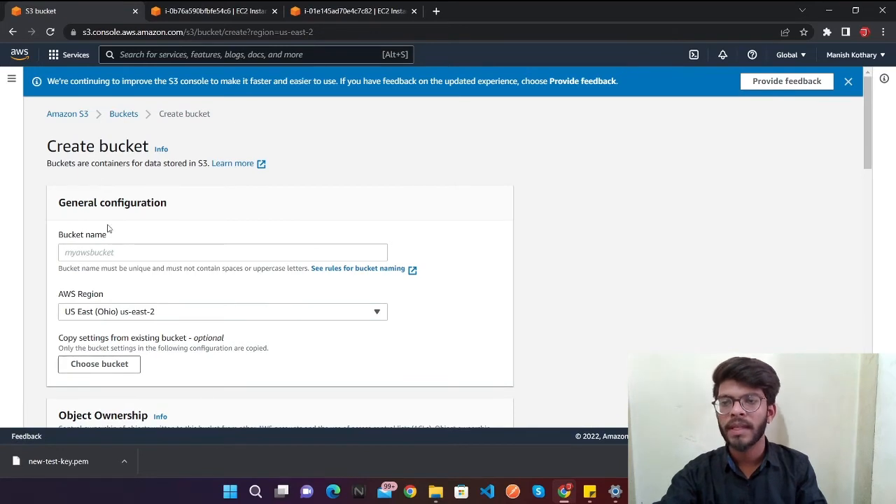
# Step: Name the new bucket temp-s3-bucket-demo
pyautogui.moveTo(58, 236); pyautogui.dragTo(116, 252)
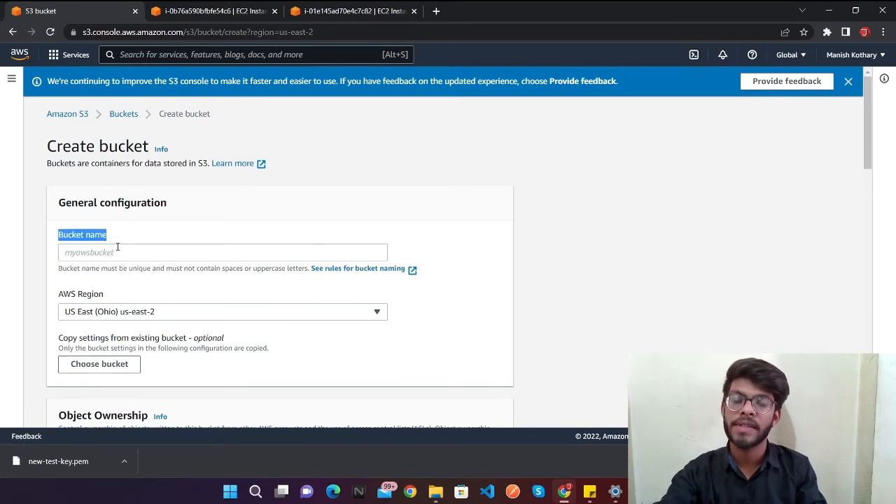
pyautogui.click(120, 250)
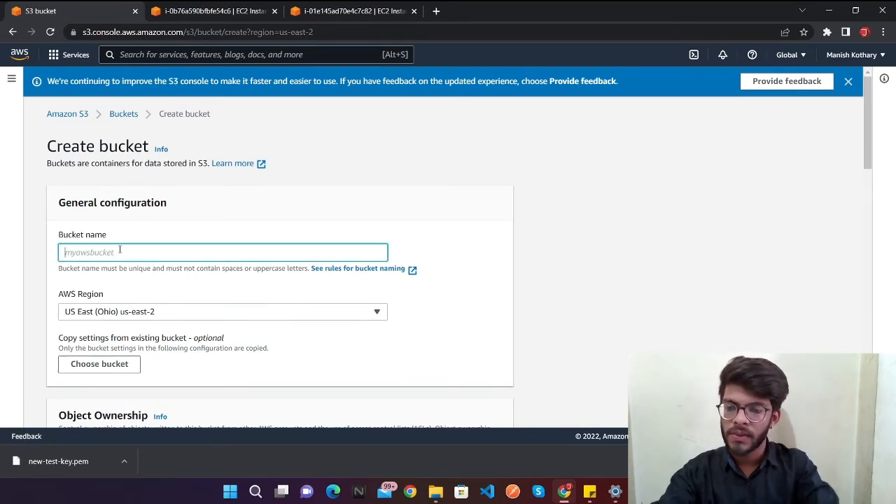
pyautogui.write('tmep')
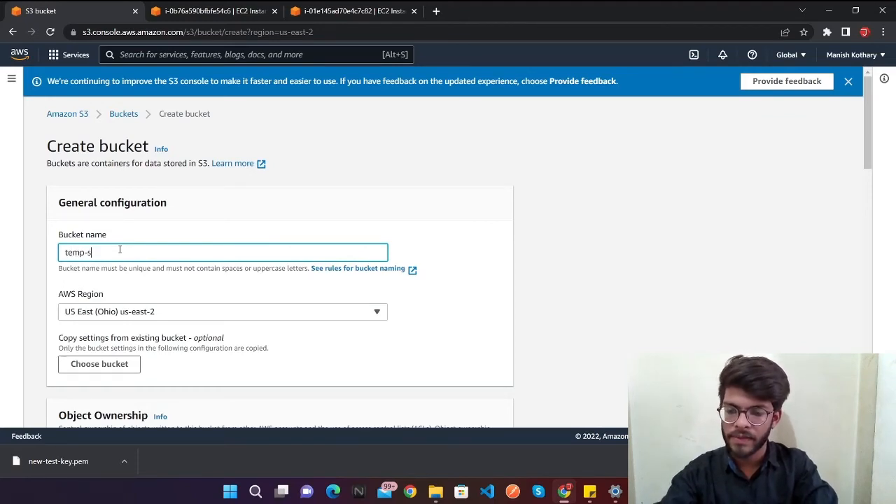
pyautogui.write('-s3-buc')
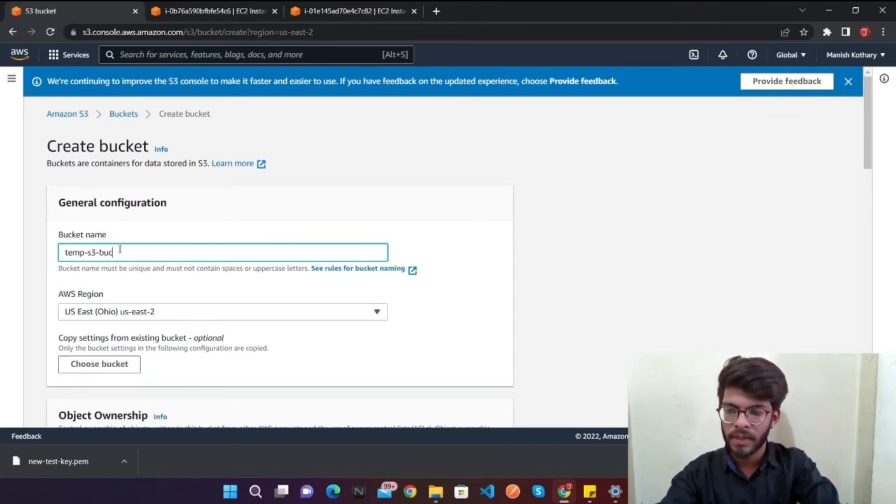
pyautogui.write('ket-')
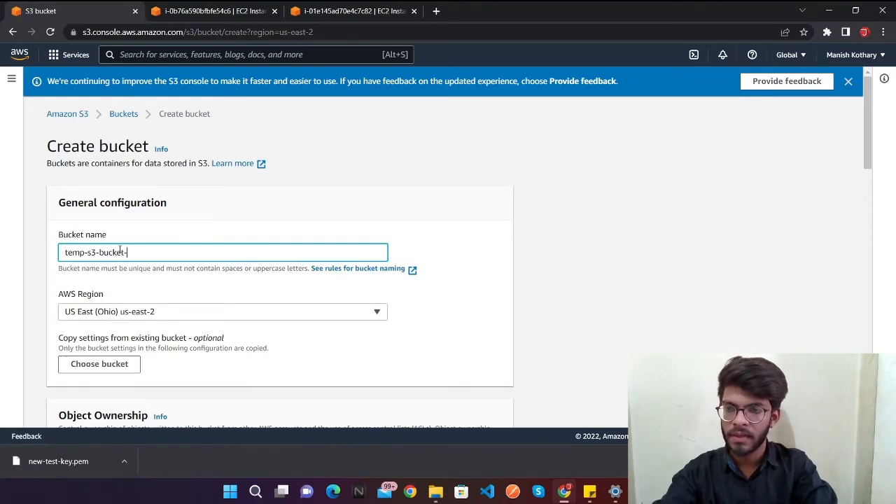
pyautogui.write('demo')
pyautogui.scroll(-2, 119, 250)
pyautogui.scroll(1, 91, 205)
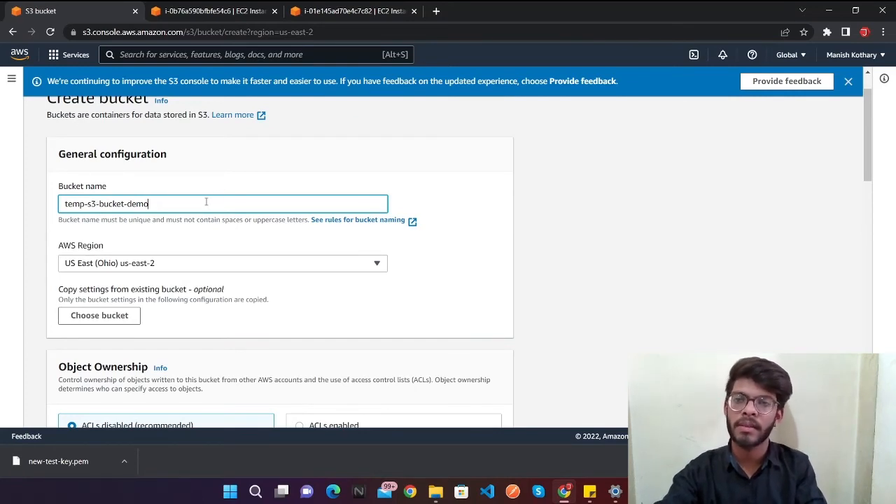
# Step: Review the bucket's AWS Region, Object Ownership and Block Public Access settings
pyautogui.scroll(-1, 196, 266)
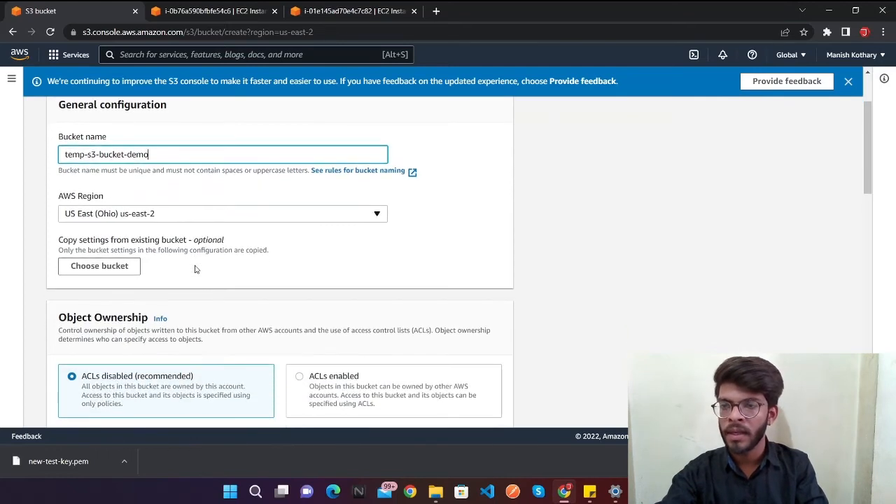
pyautogui.moveTo(57, 195); pyautogui.dragTo(128, 199)
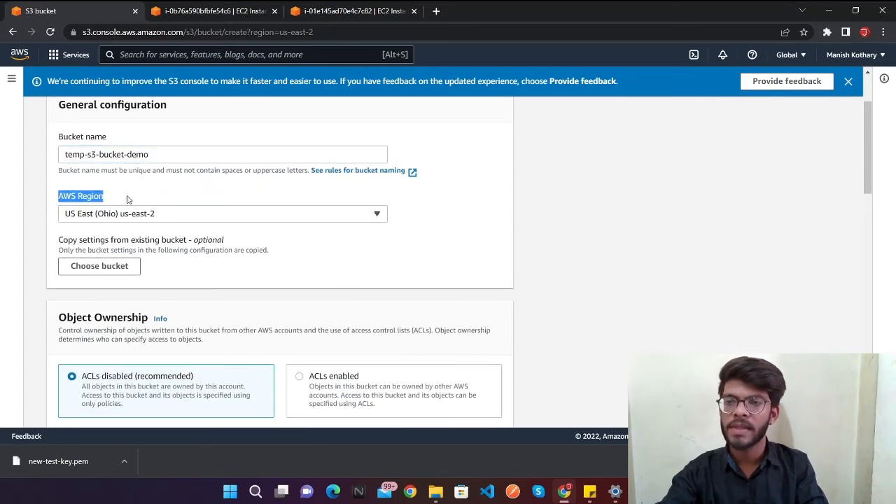
pyautogui.scroll(1, 129, 200)
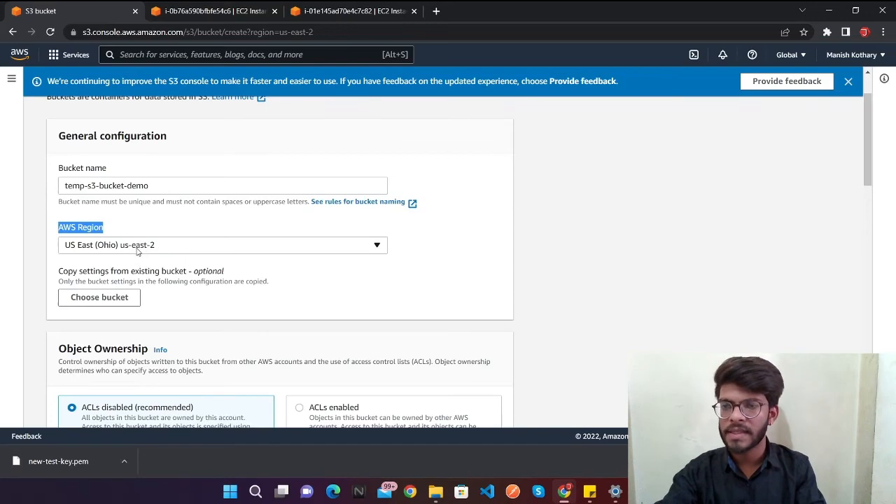
pyautogui.click(137, 251)
pyautogui.click(456, 265)
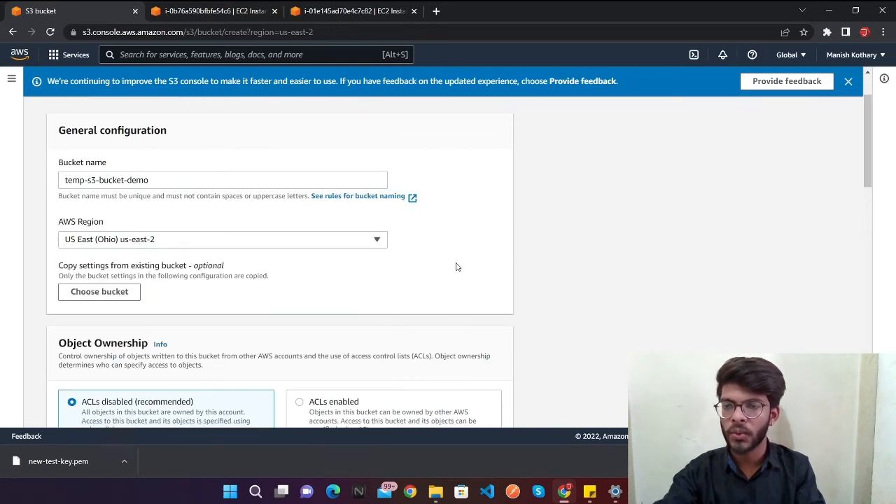
pyautogui.scroll(-2, 457, 266)
pyautogui.scroll(-5, 456, 266)
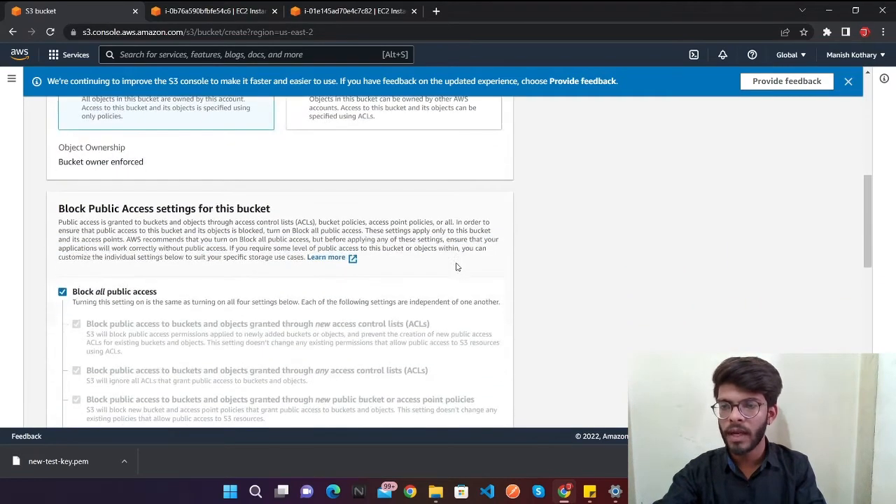
pyautogui.moveTo(59, 214); pyautogui.dragTo(270, 209)
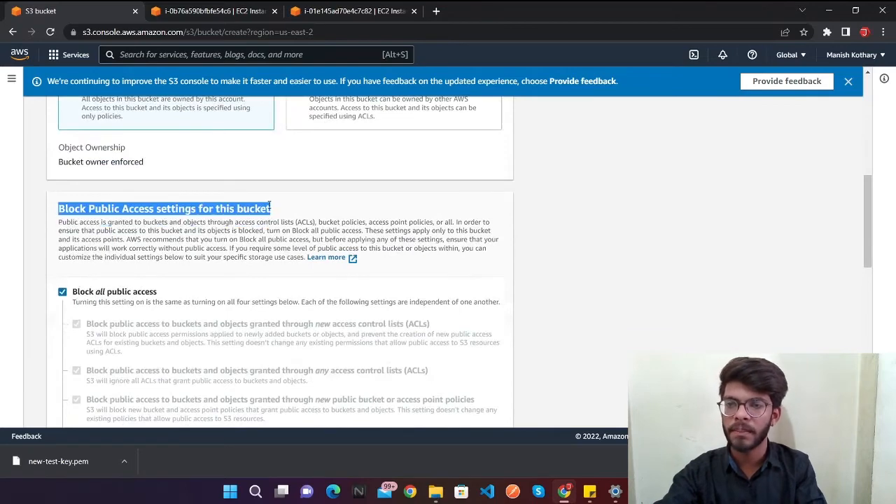
pyautogui.scroll(-1, 269, 206)
pyautogui.scroll(-1, 269, 205)
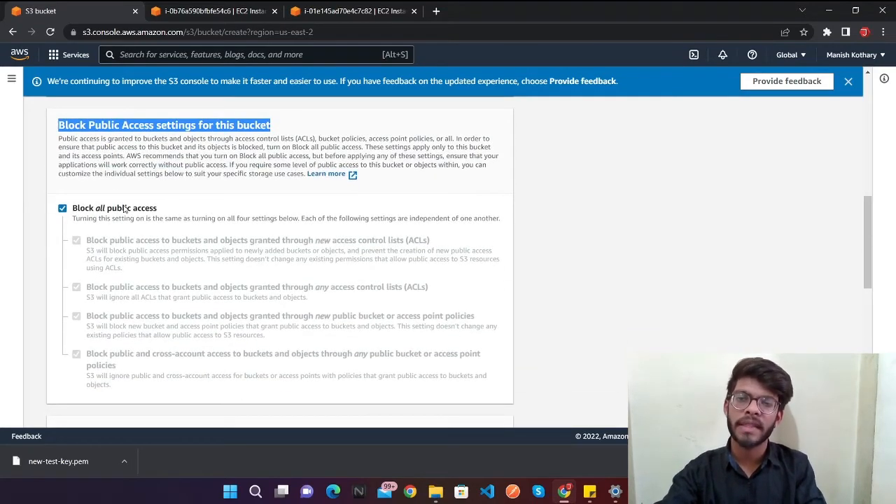
# Step: Turn off Block all public access to examine the individual access options, and turn it back on
pyautogui.click(93, 214)
pyautogui.scroll(-1, 93, 213)
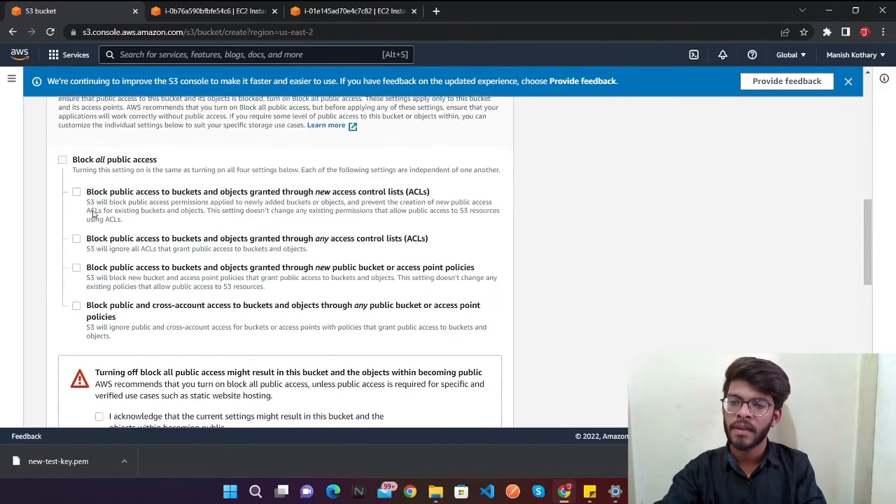
pyautogui.scroll(2, 93, 213)
pyautogui.scroll(-3, 93, 214)
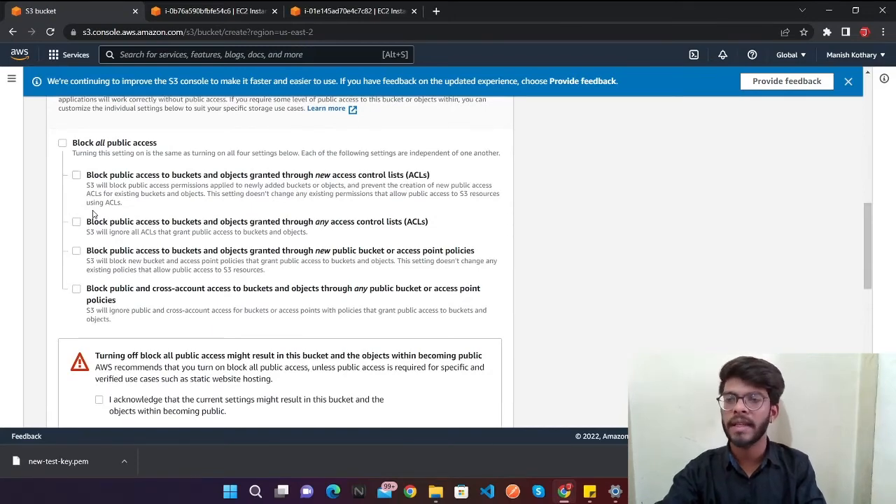
pyautogui.scroll(1, 93, 213)
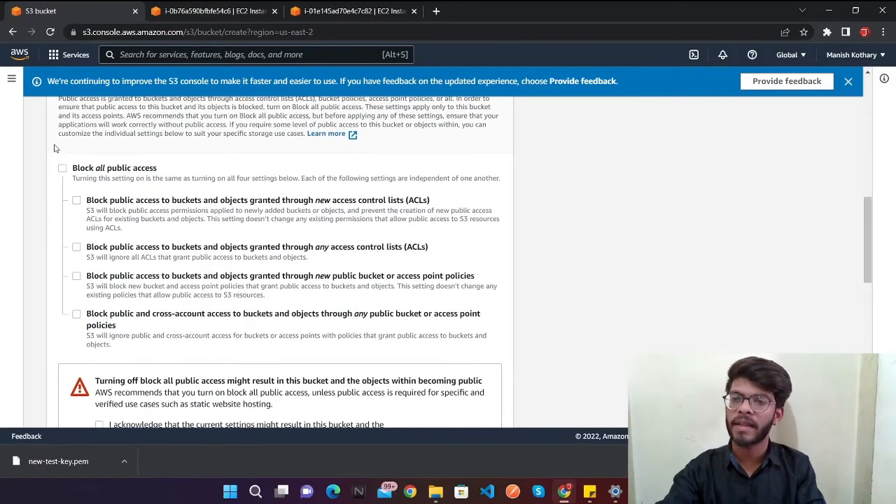
pyautogui.click(63, 172)
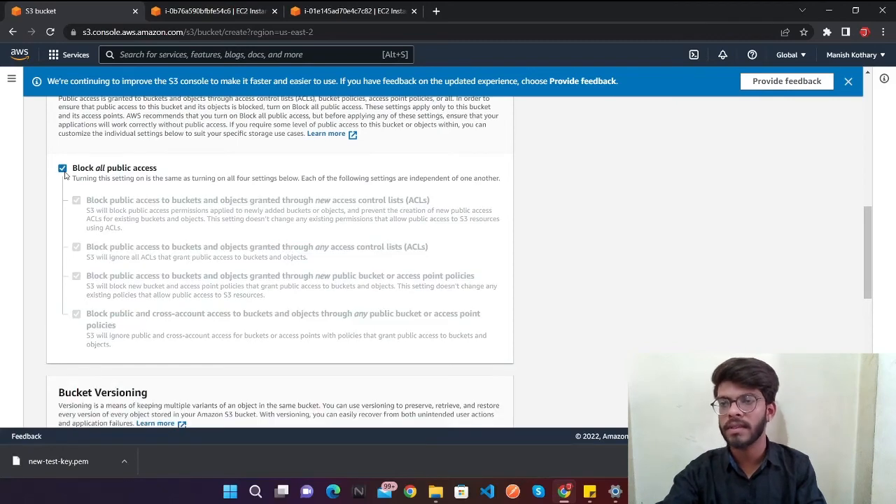
# Step: Create the bucket, keeping the default versioning, tags and encryption settings
pyautogui.scroll(-5, 111, 170)
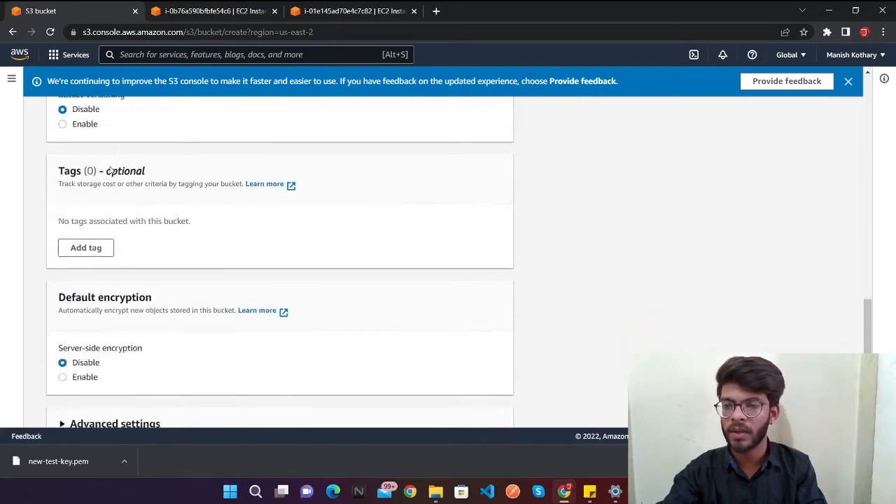
pyautogui.scroll(-2, 111, 171)
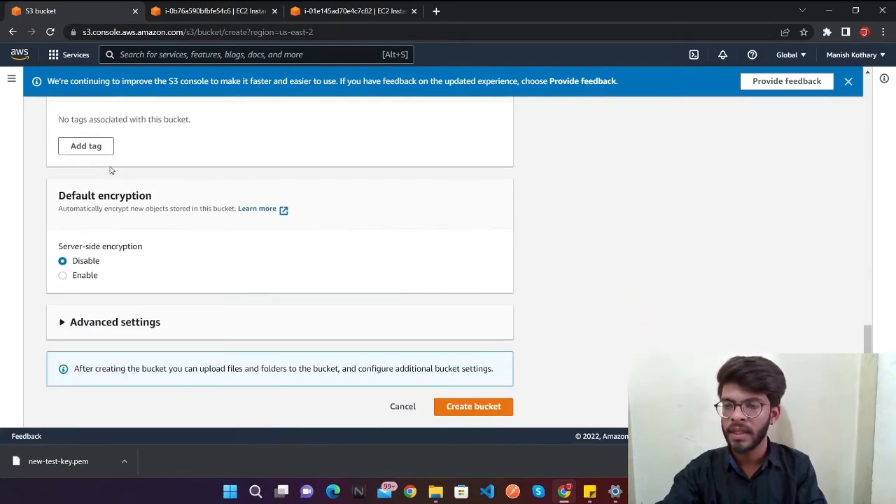
pyautogui.click(490, 410)
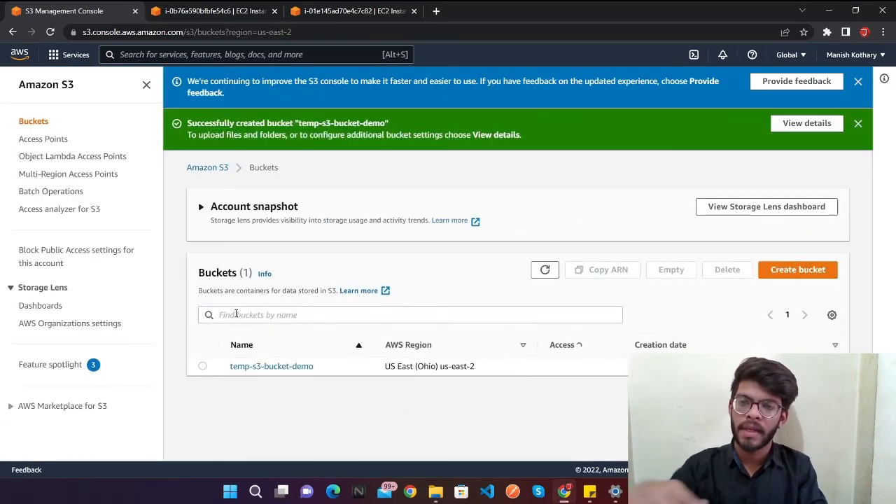
# Step: Open the temp-s3-bucket-demo bucket and start an upload into it
pyautogui.click(270, 366)
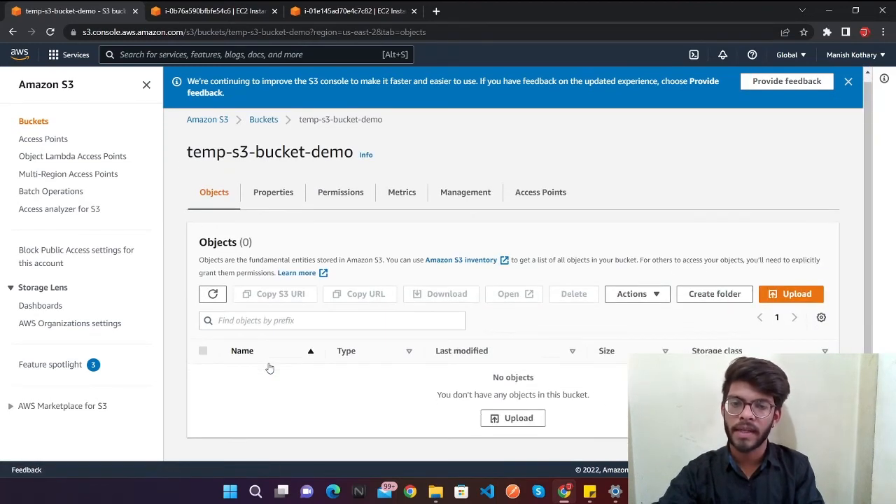
pyautogui.moveTo(494, 377); pyautogui.dragTo(606, 375)
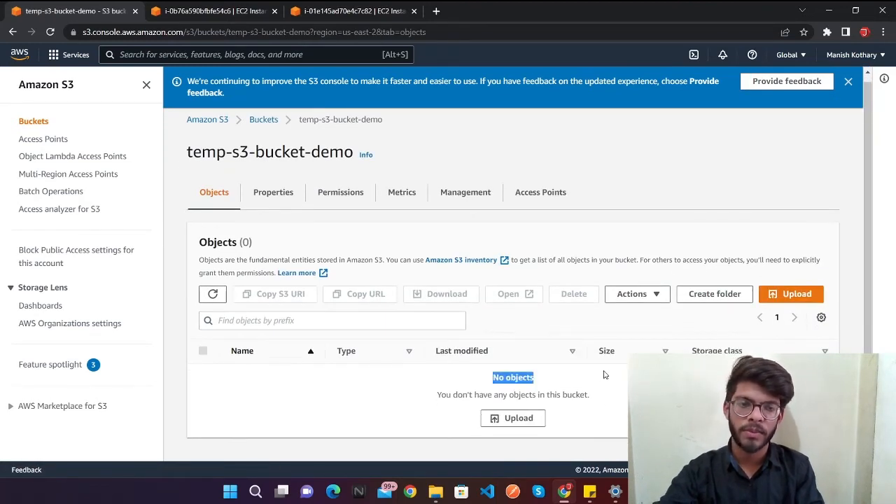
pyautogui.click(790, 294)
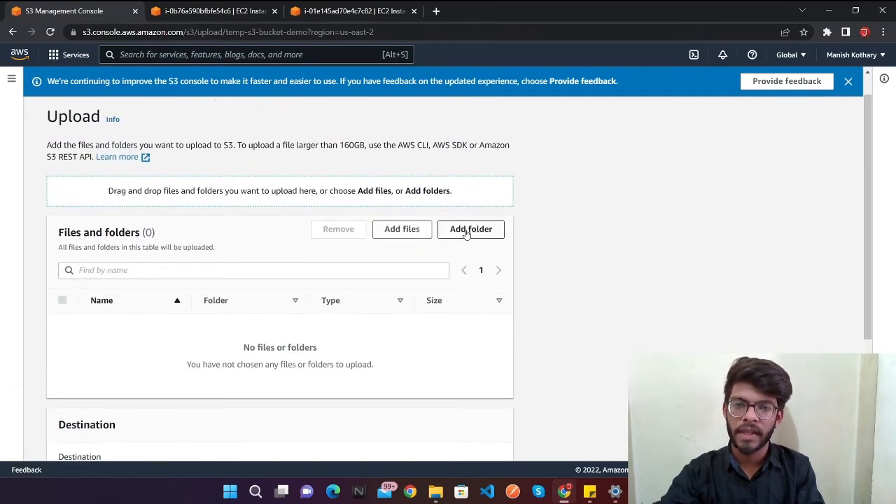
# Step: Add bmw_headlights_lights_137326_3840x2160.jpg from the Pictures folder and upload it to the bucket
pyautogui.click(421, 231)
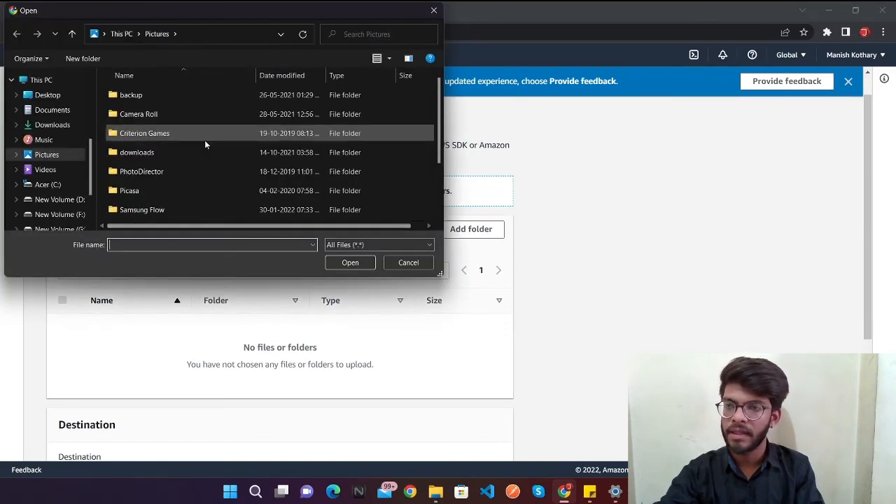
pyautogui.scroll(-2, 205, 140)
pyautogui.doubleClick(196, 177)
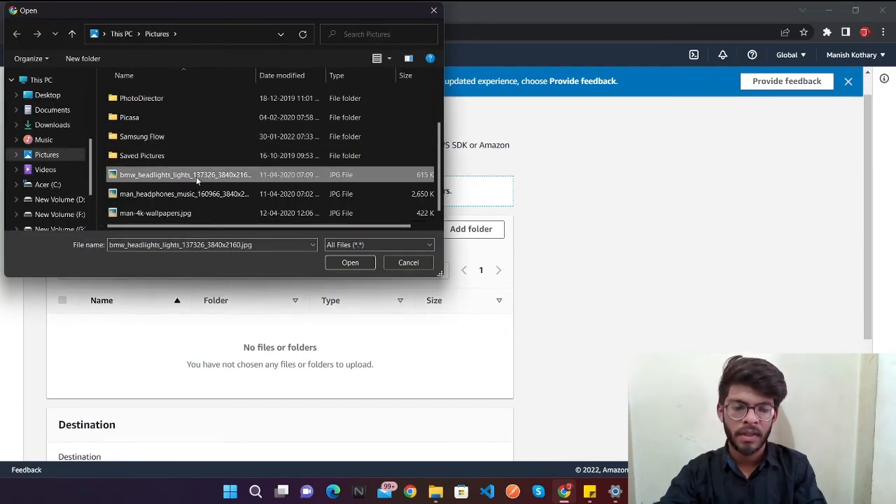
pyautogui.scroll(-2, 197, 181)
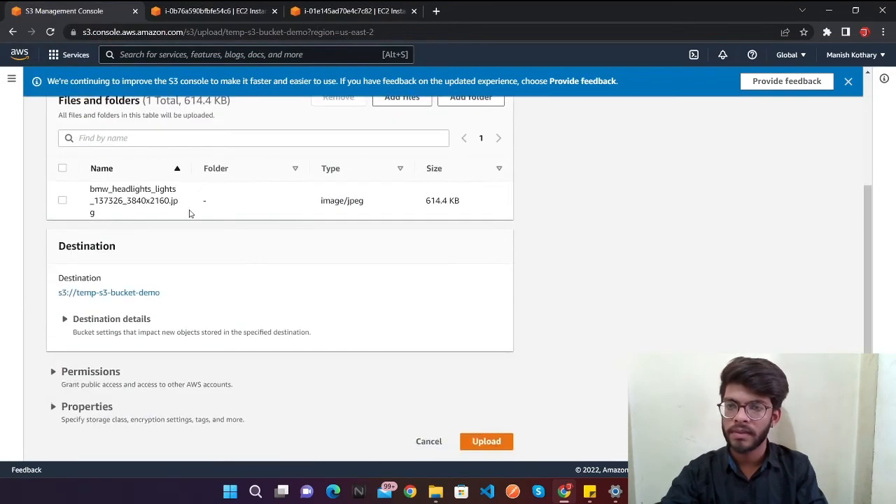
pyautogui.click(480, 443)
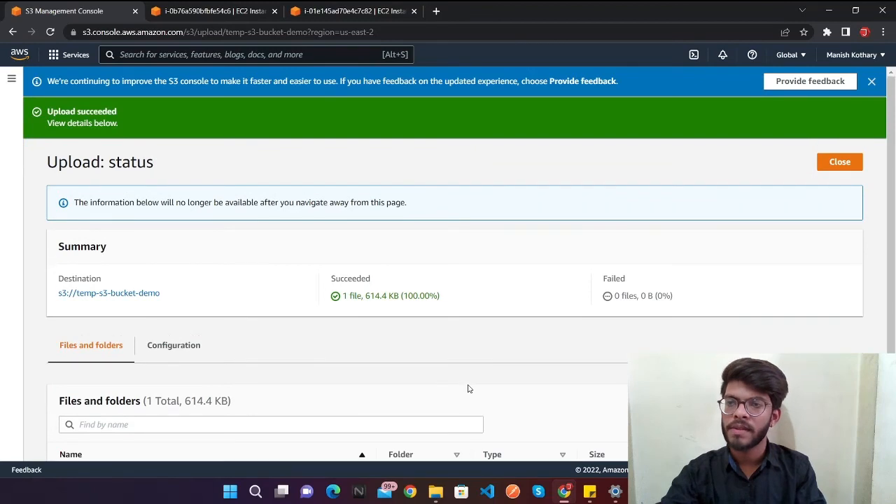
# Step: Check the upload summary, open the uploaded image from its object details page, and close the image's tab
pyautogui.scroll(-1, 116, 208)
pyautogui.scroll(1, 118, 209)
pyautogui.scroll(-1, 119, 211)
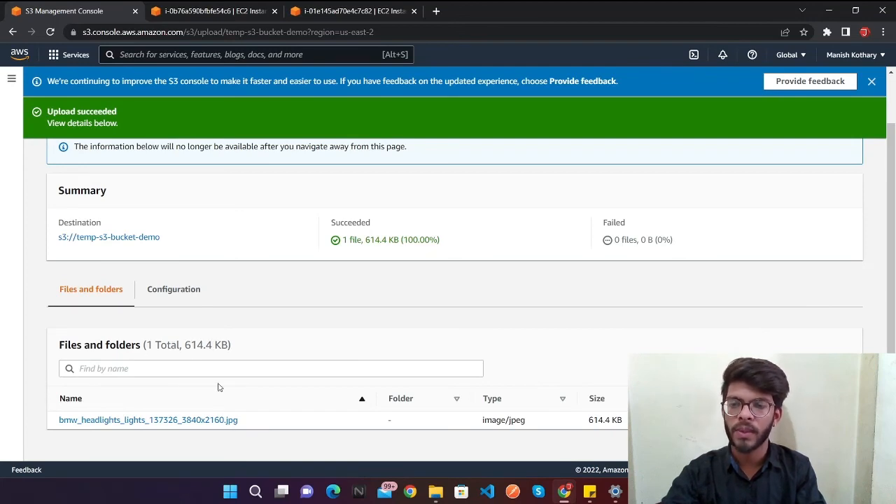
pyautogui.click(161, 420)
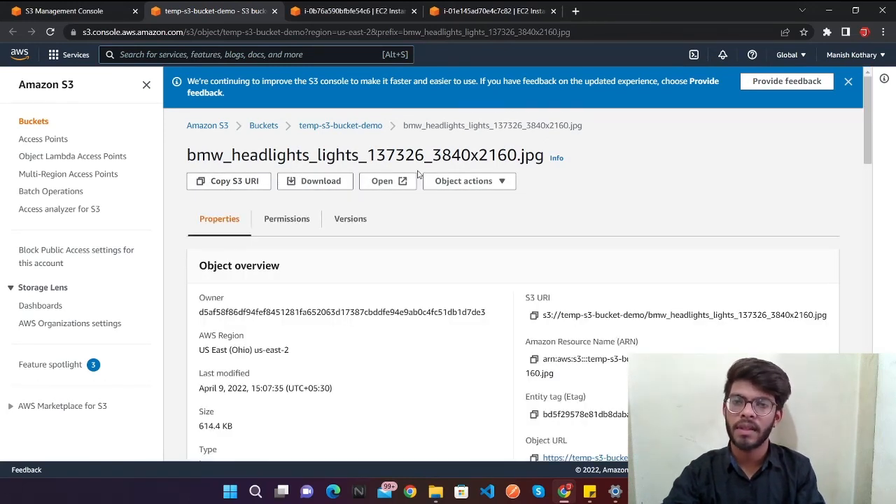
pyautogui.click(392, 184)
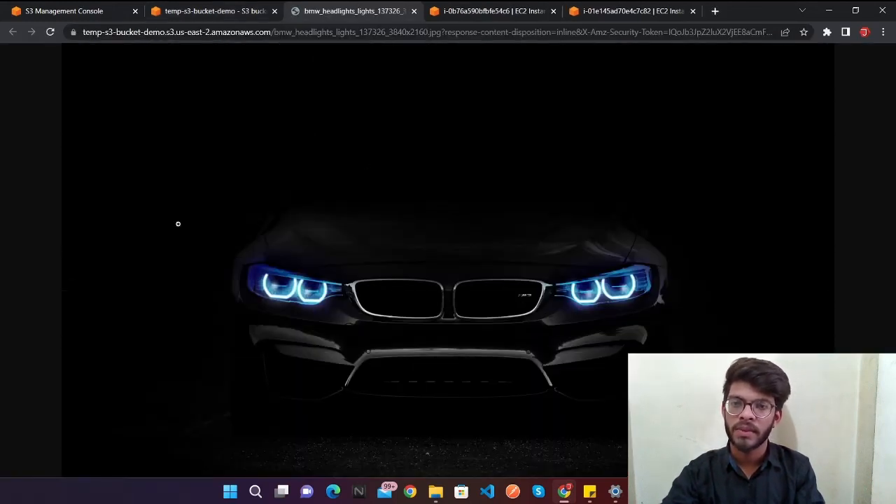
pyautogui.click(414, 10)
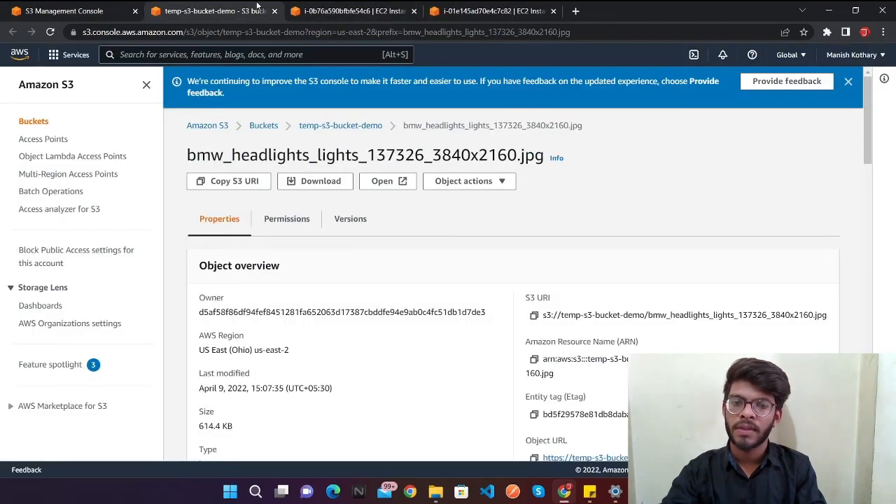